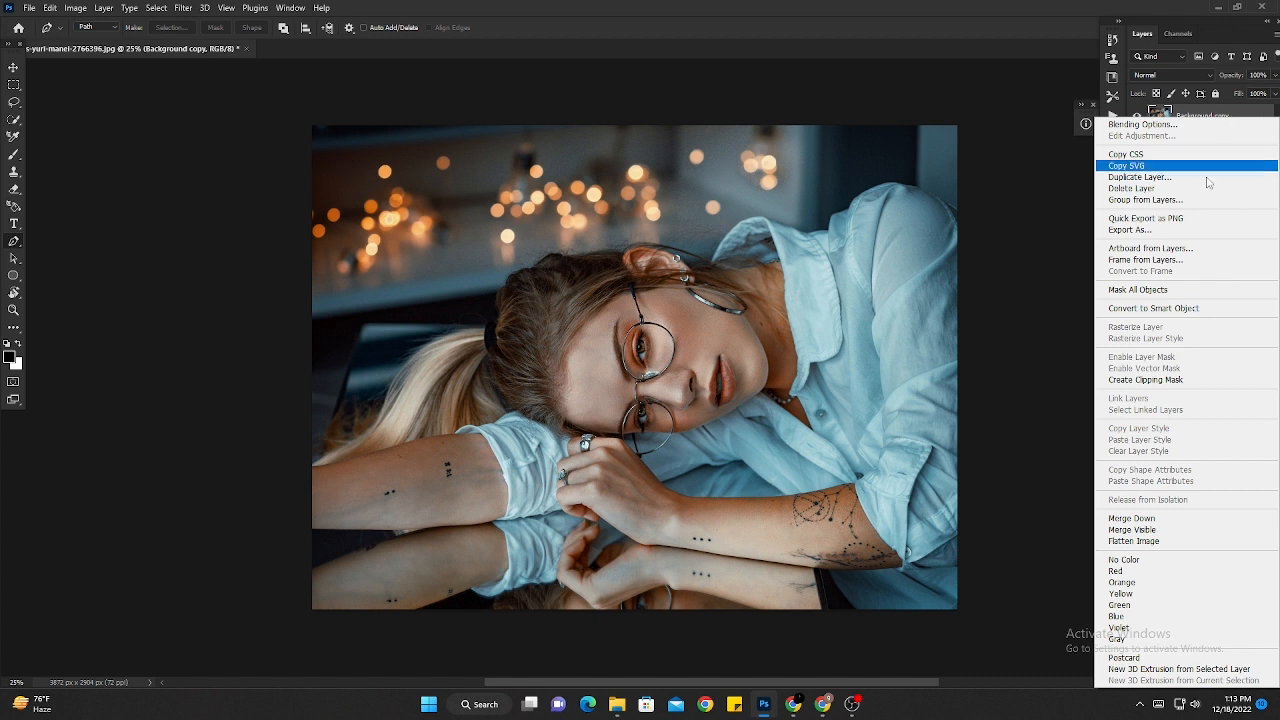
Convert the Background copy layer to a smart object and open the Camera Raw Filter on it
{"action": "left_click", "coordinate": [1162, 308]}
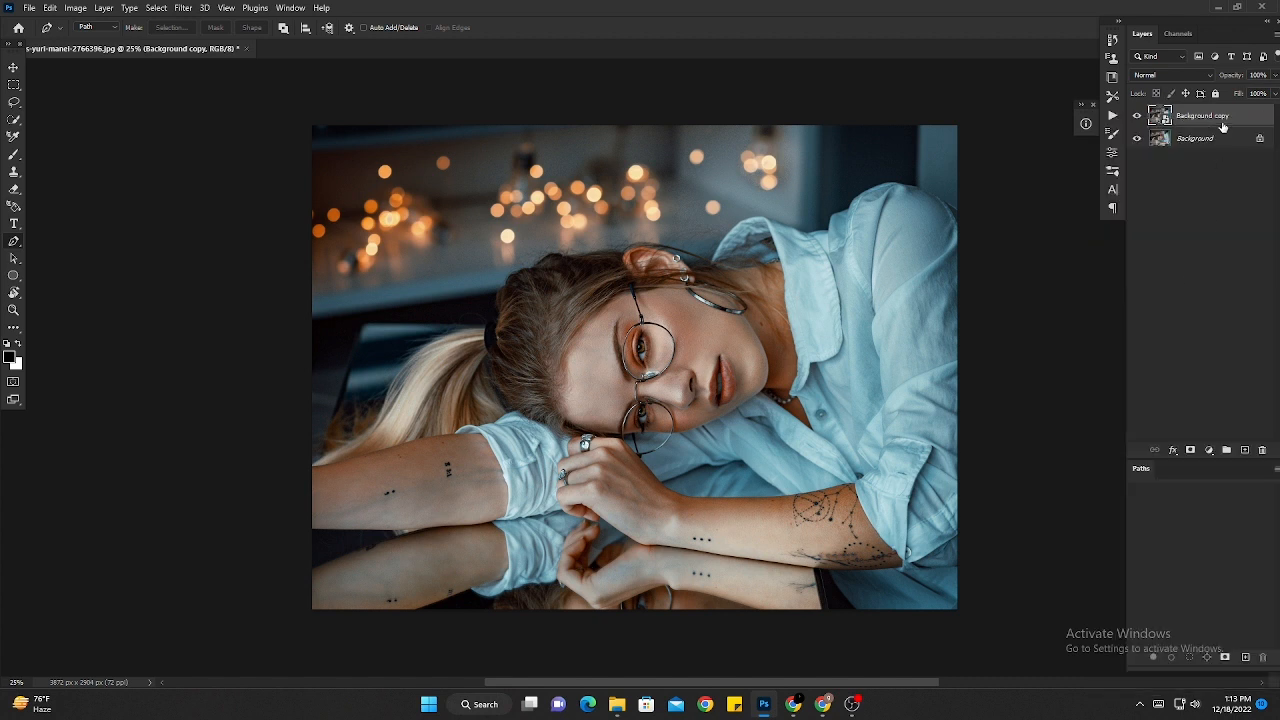
{"action": "left_click", "coordinate": [186, 12]}
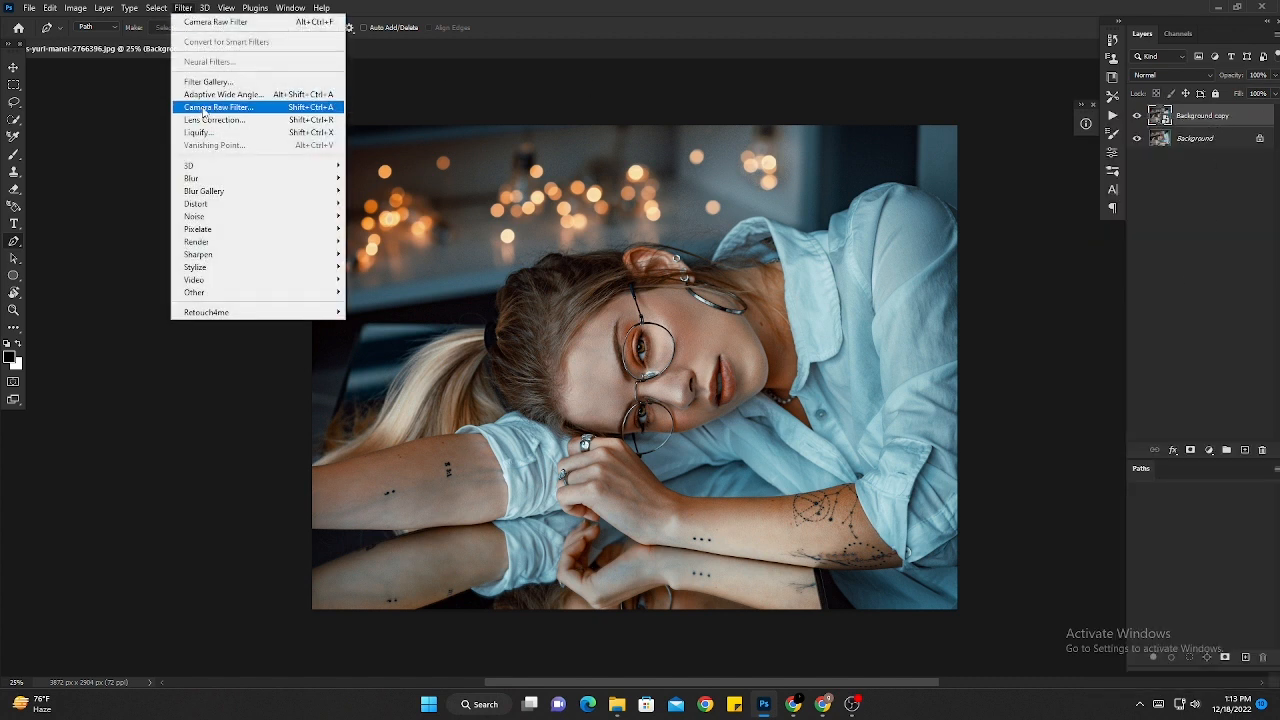
{"action": "left_click", "coordinate": [203, 107]}
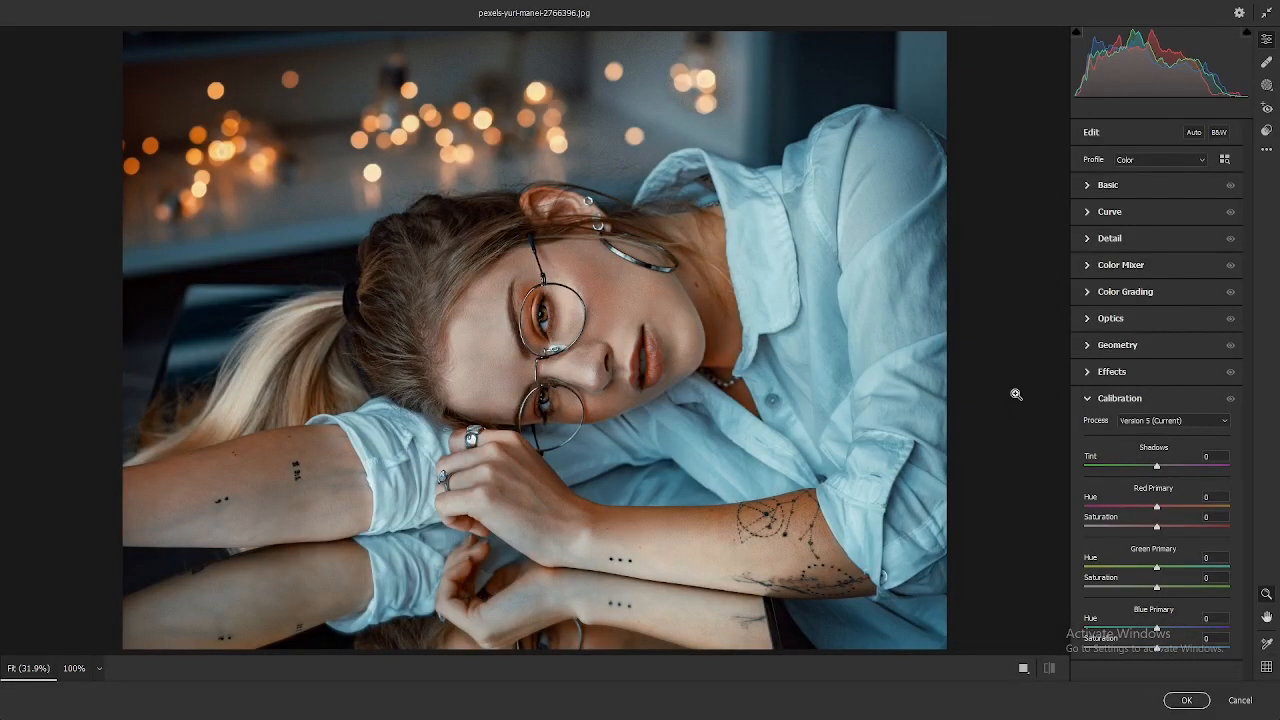
In the Calibration settings, set Red Primary hue to -100, Green Primary hue to -100 and Blue Primary hue to -50
{"action": "left_click", "coordinate": [1090, 400]}
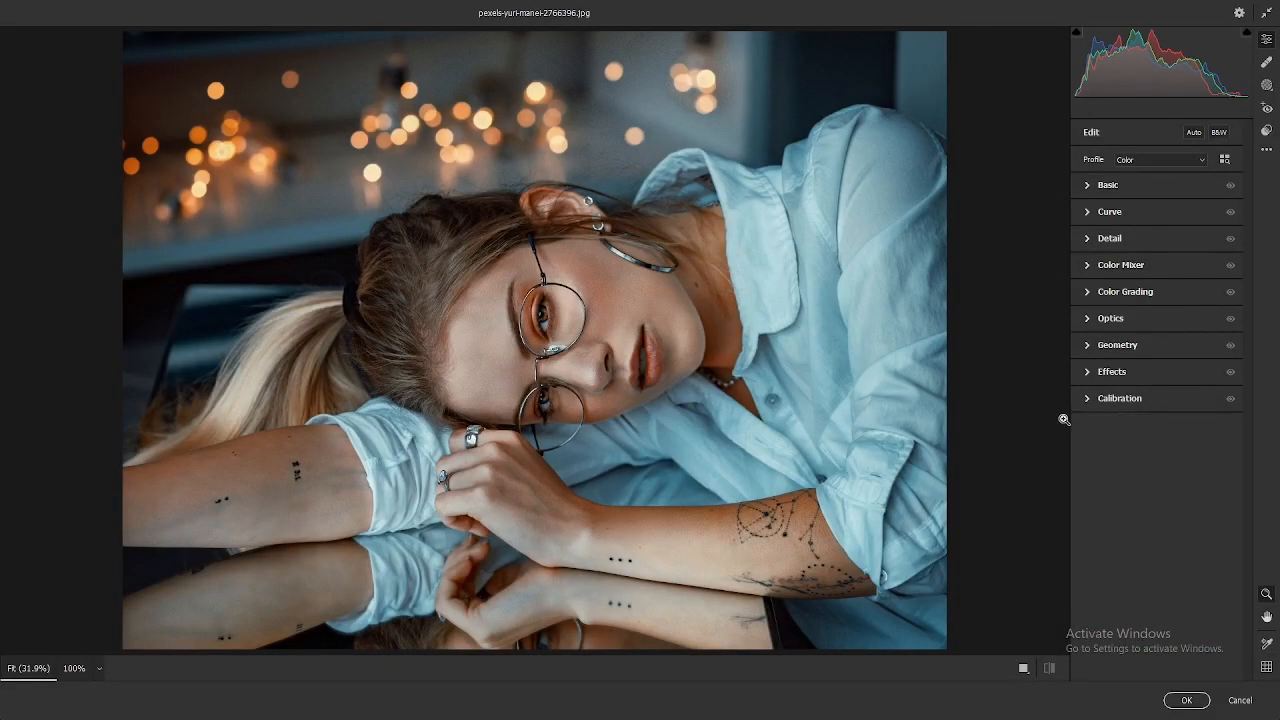
{"action": "left_click", "coordinate": [1092, 400]}
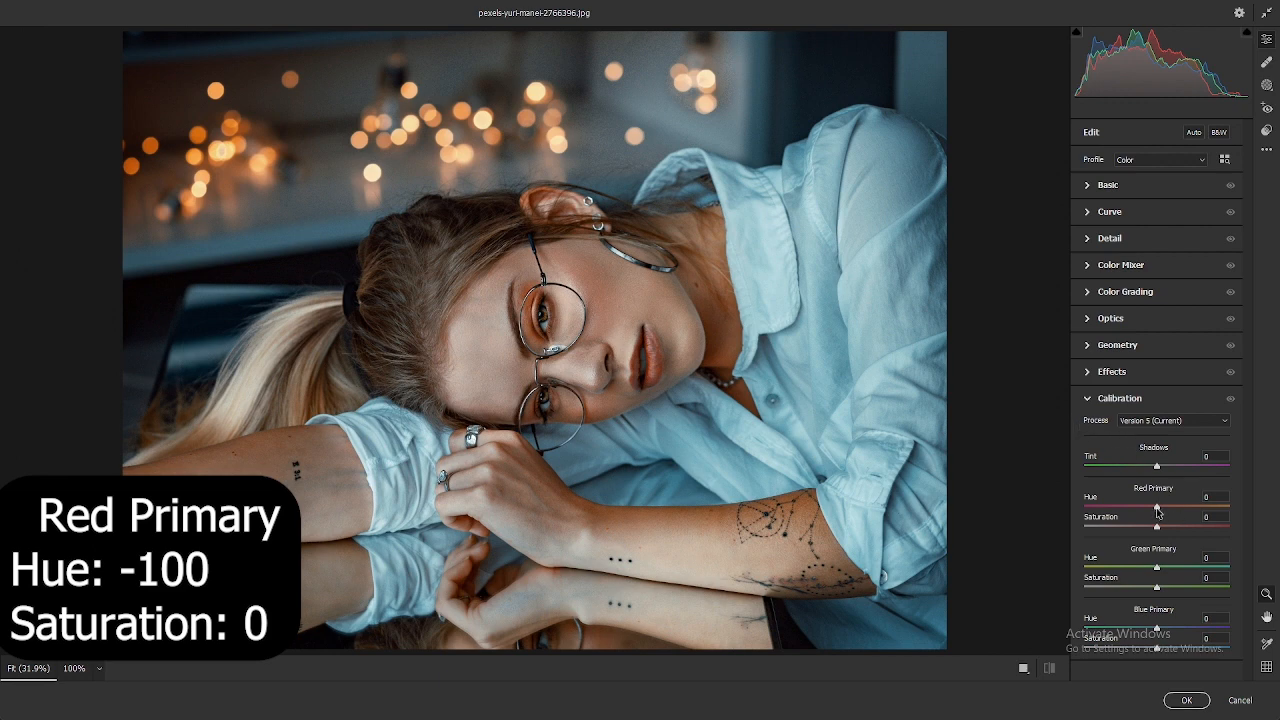
{"action": "left_click_drag", "start_coordinate": [1157, 508], "coordinate": [1078, 508]}
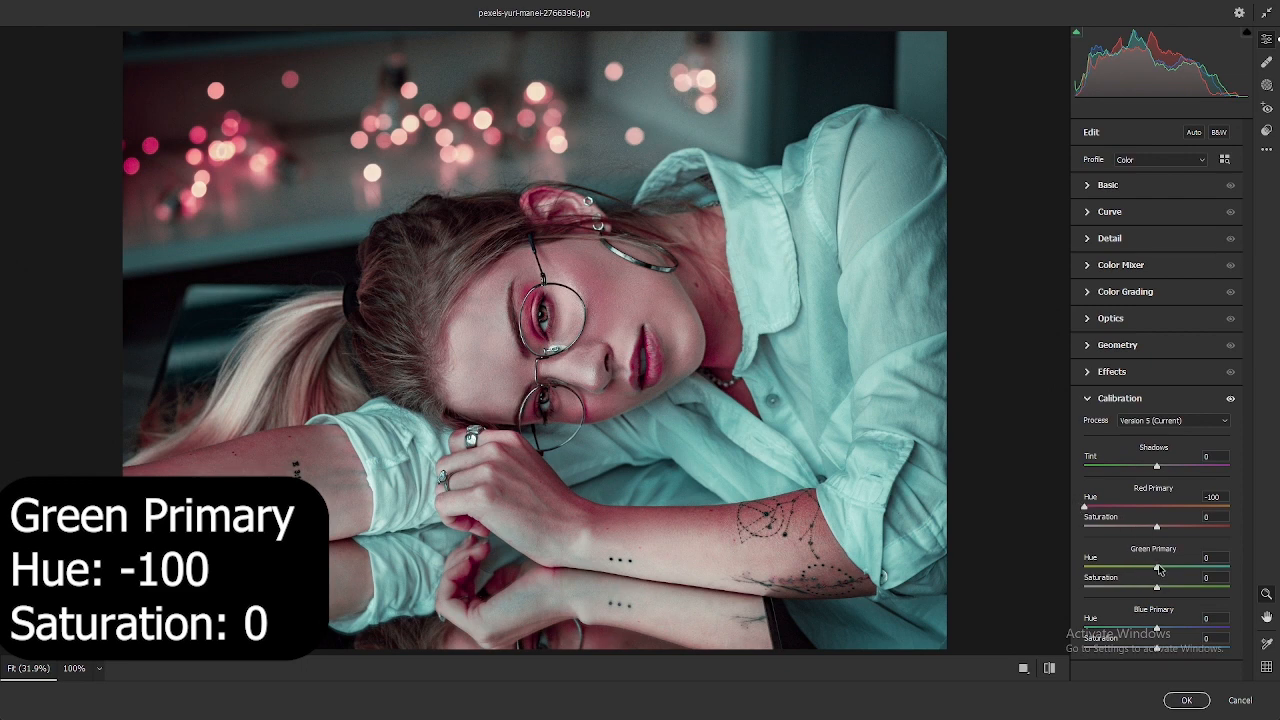
{"action": "left_click_drag", "start_coordinate": [1157, 567], "coordinate": [1082, 567]}
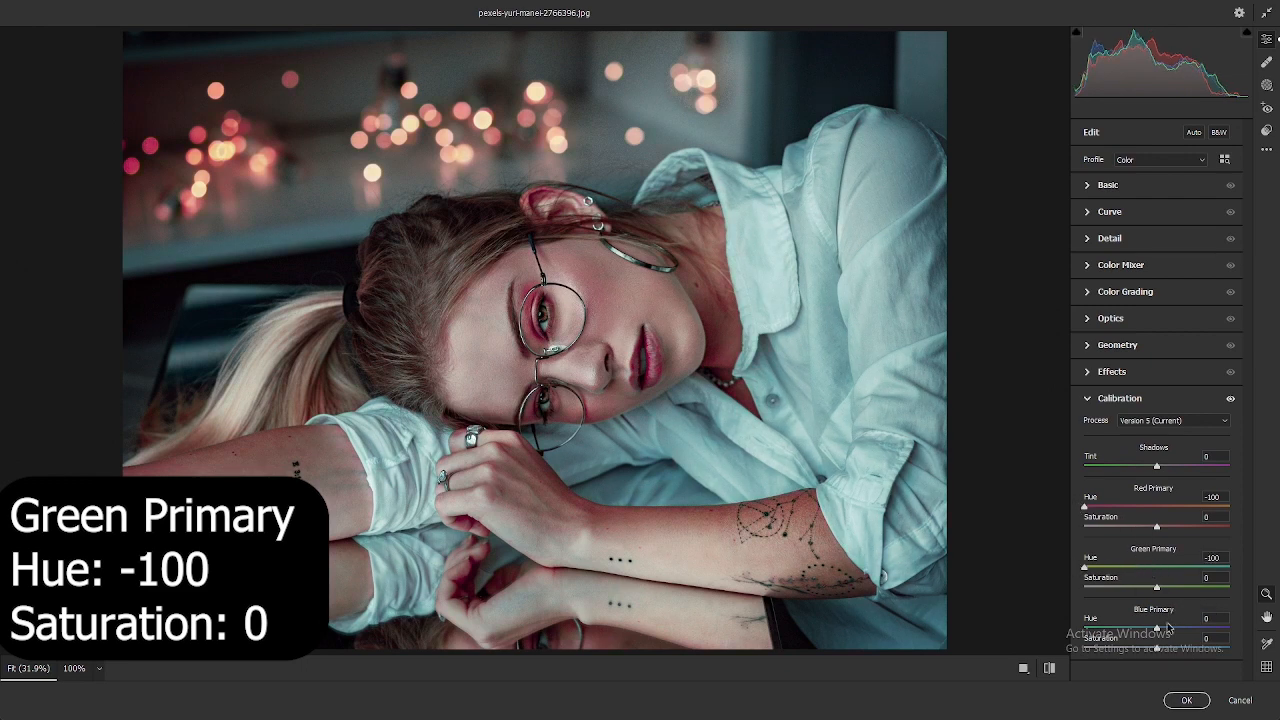
{"action": "left_click_drag", "start_coordinate": [1157, 629], "coordinate": [1118, 628]}
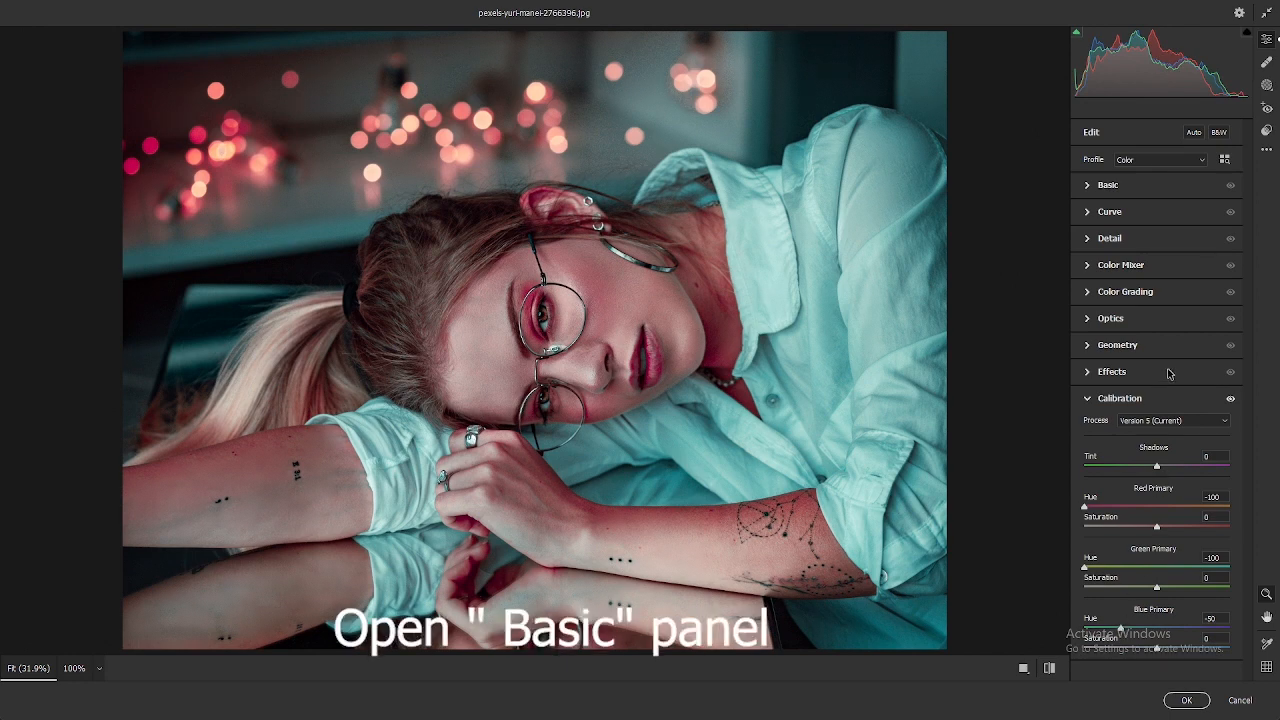
{"action": "left_click", "coordinate": [1088, 400]}
In the Basic adjustments, set Tint to +100, Shadows to +30 and Blacks to -50
{"action": "left_click", "coordinate": [1092, 186]}
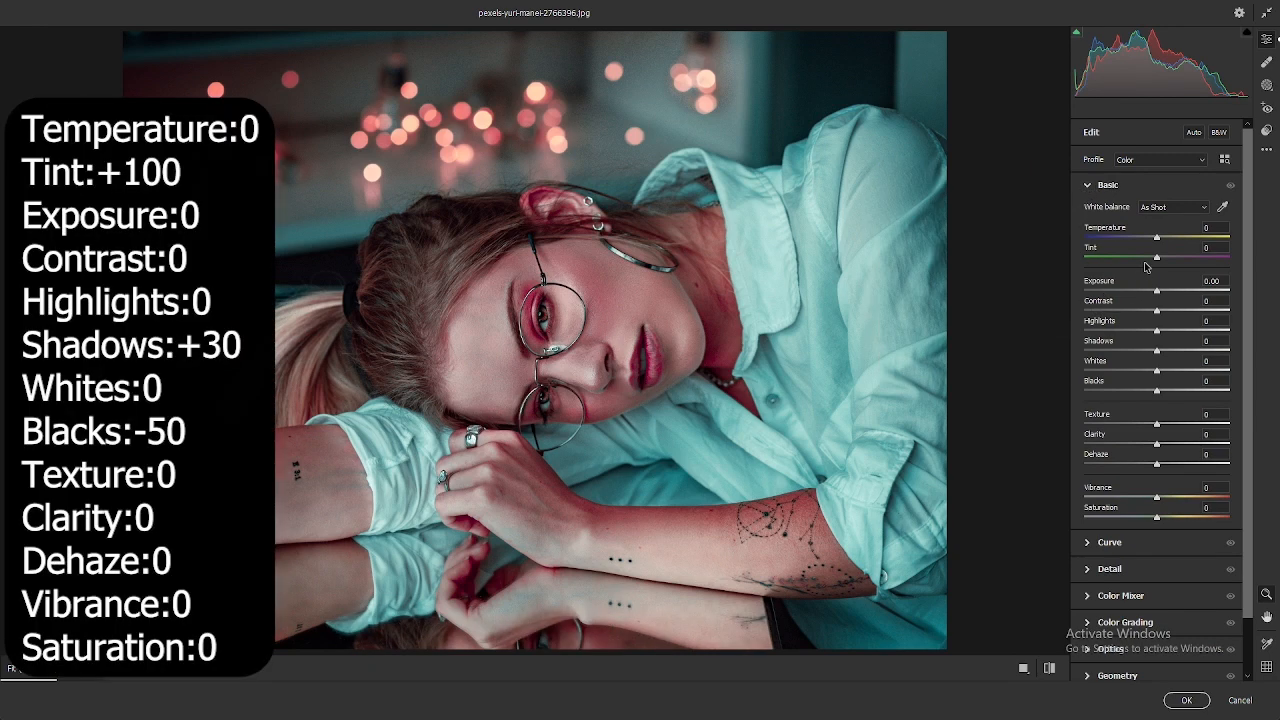
{"action": "left_click_drag", "start_coordinate": [1160, 258], "coordinate": [1233, 264]}
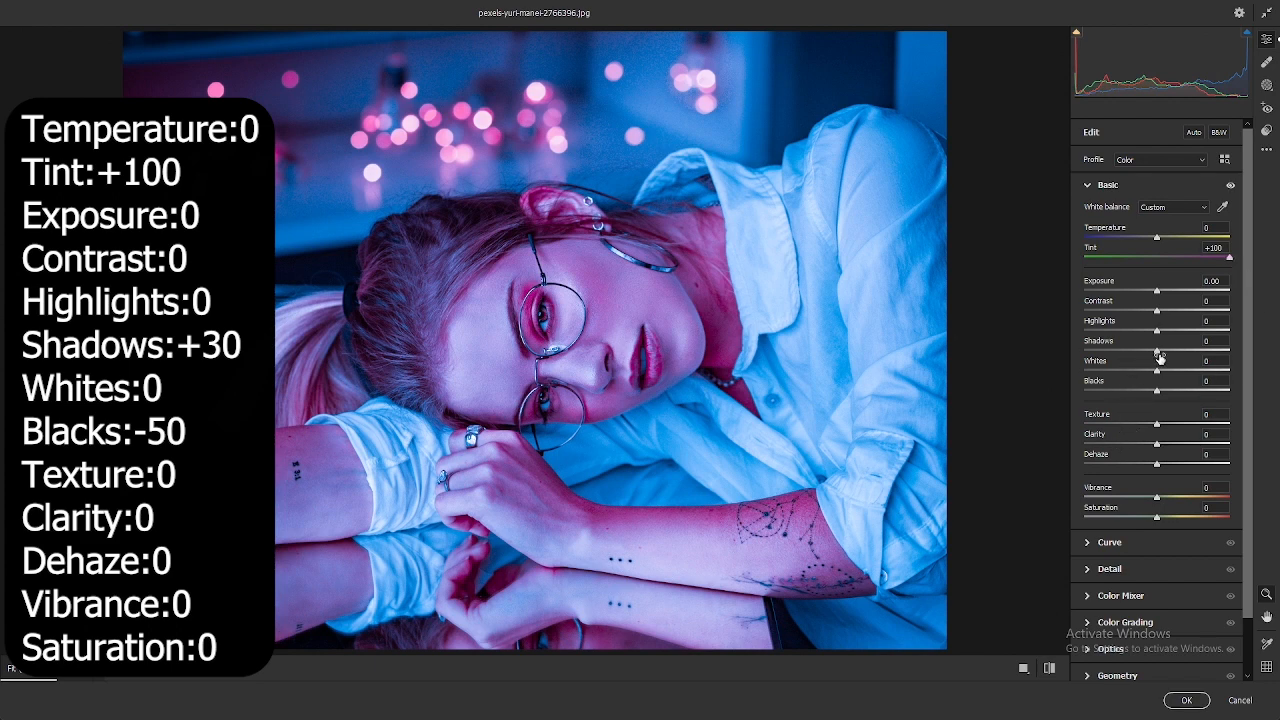
{"action": "left_click_drag", "start_coordinate": [1158, 353], "coordinate": [1183, 355]}
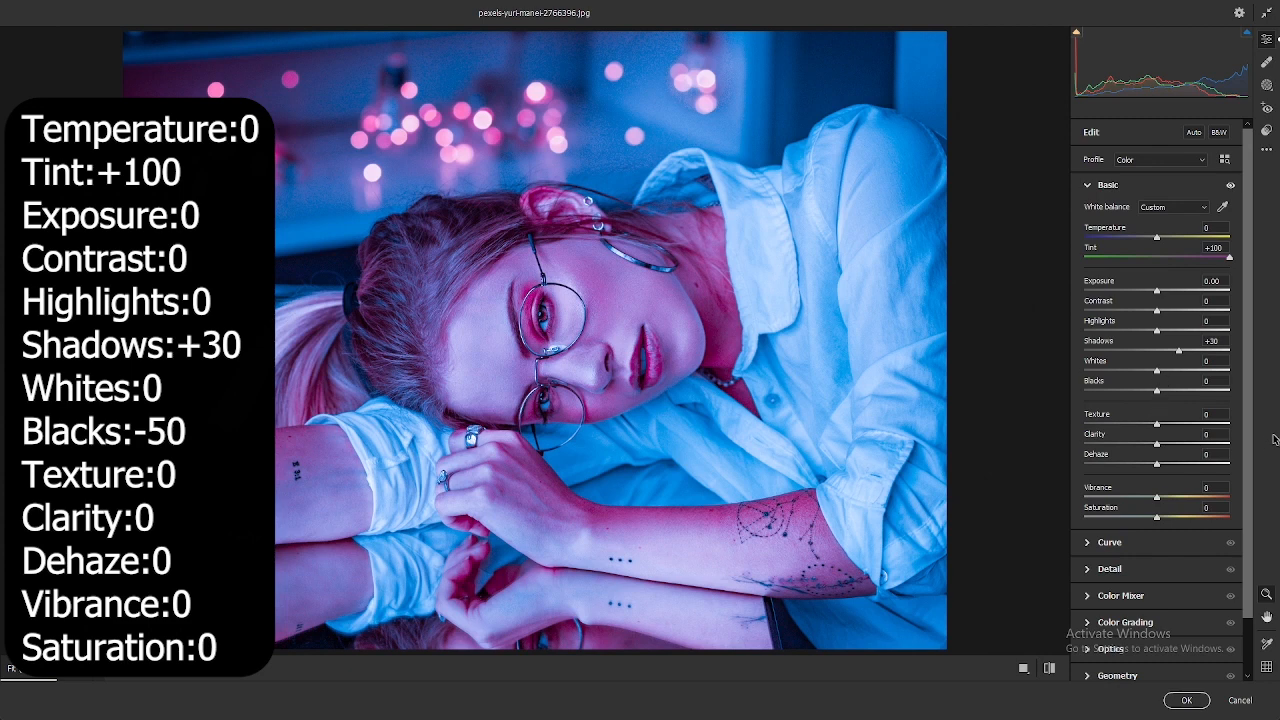
{"action": "left_click_drag", "start_coordinate": [1159, 394], "coordinate": [1122, 394]}
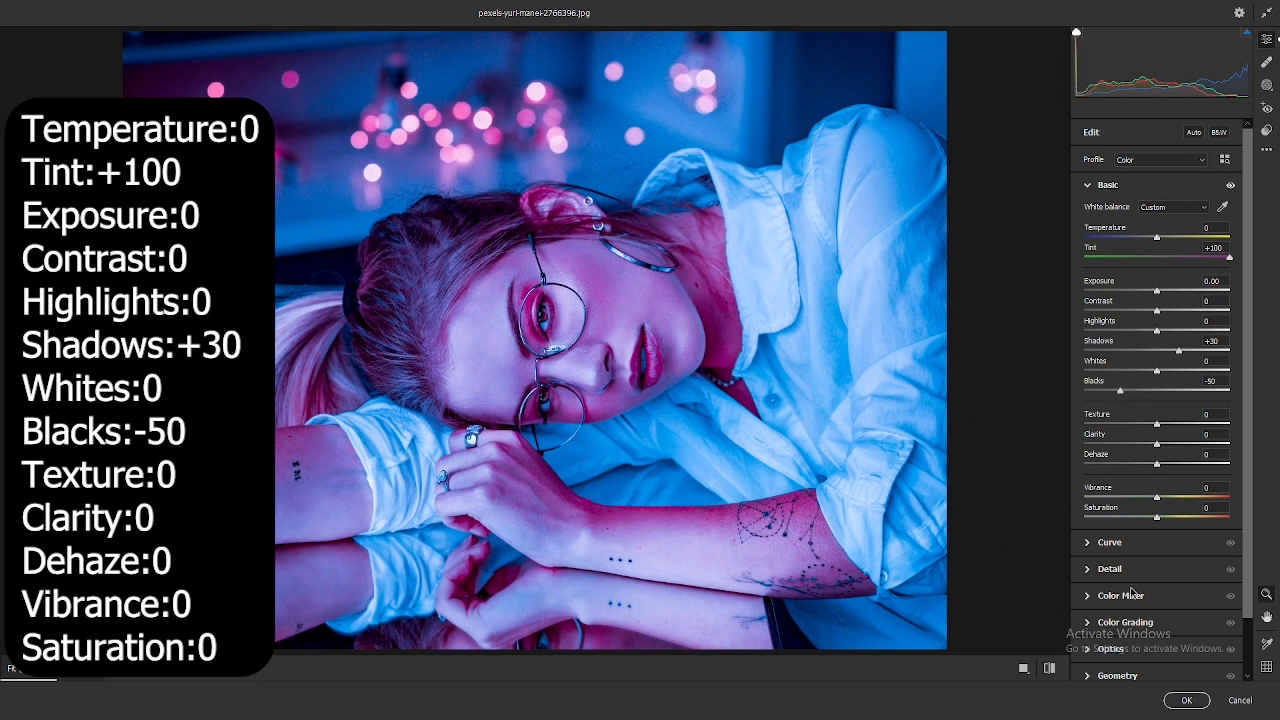
{"action": "left_click", "coordinate": [1087, 187]}
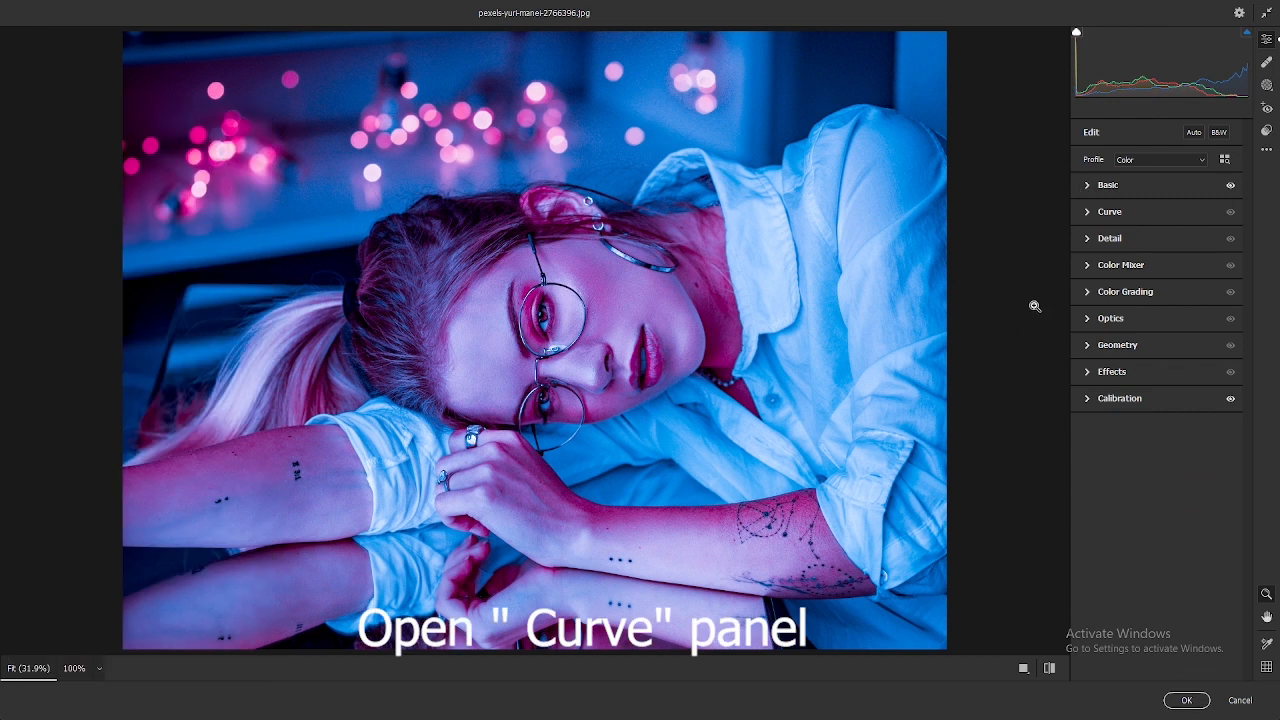
Add two points to the tone curve, one at input 65 and output 64, the other at input 192 and output 192
{"action": "left_click", "coordinate": [1088, 212]}
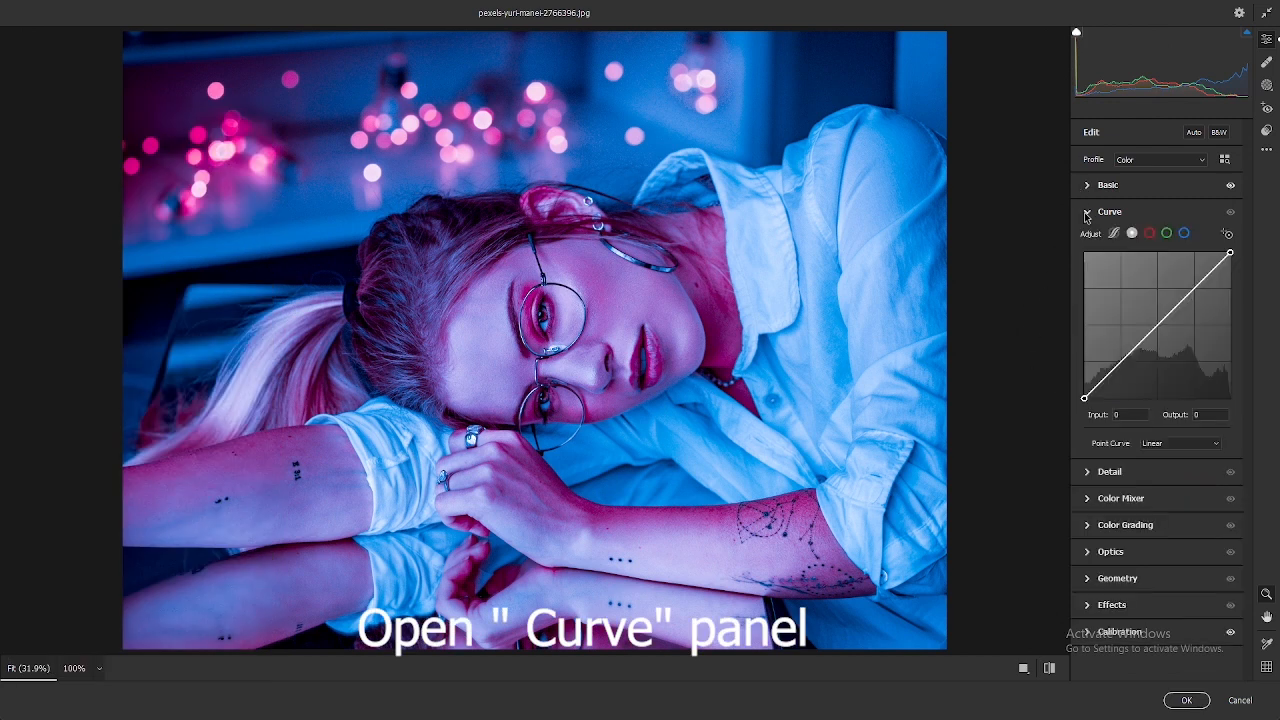
{"action": "left_click", "coordinate": [1121, 362]}
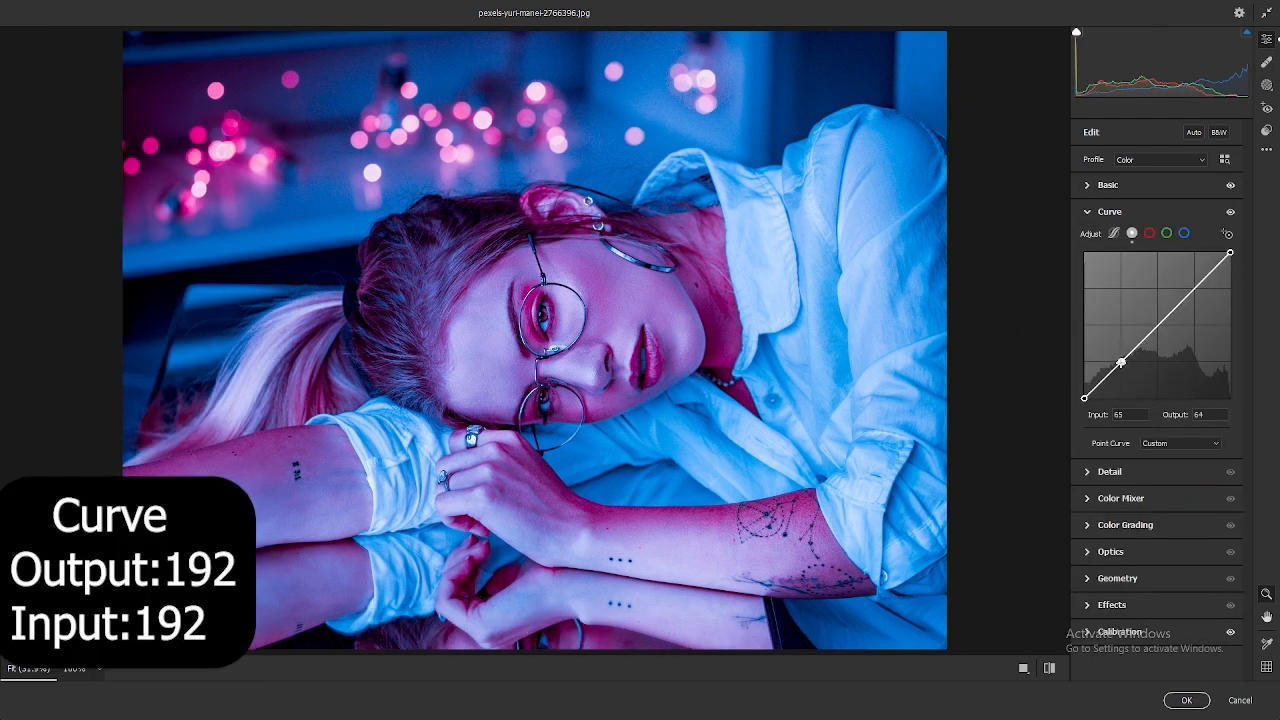
{"action": "left_click", "coordinate": [1195, 288]}
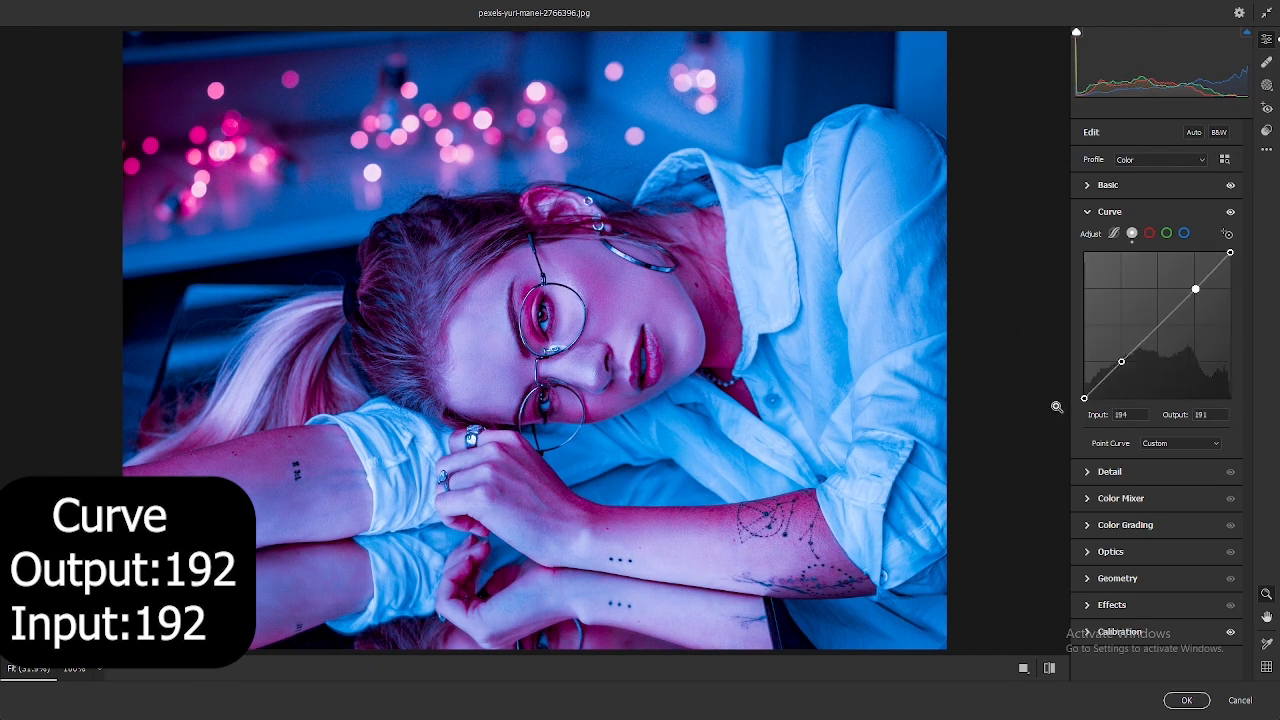
{"action": "left_click", "coordinate": [1130, 416]}
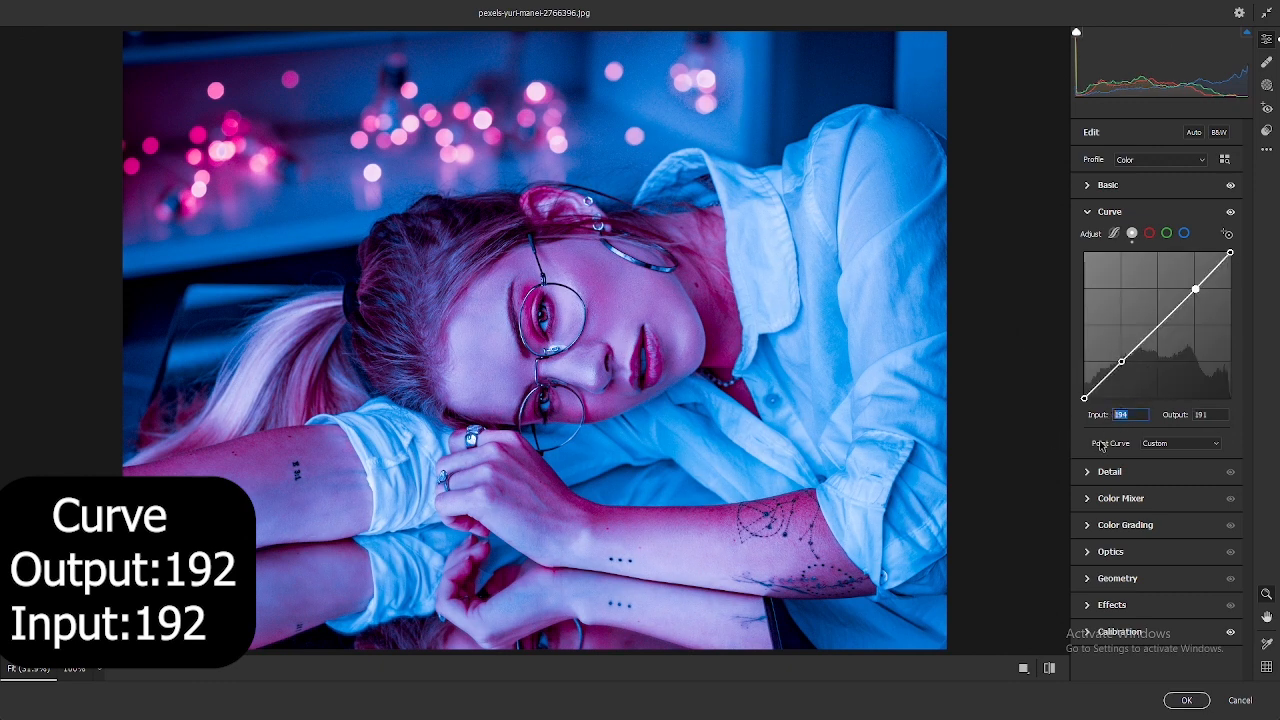
{"action": "type", "text": "1"}
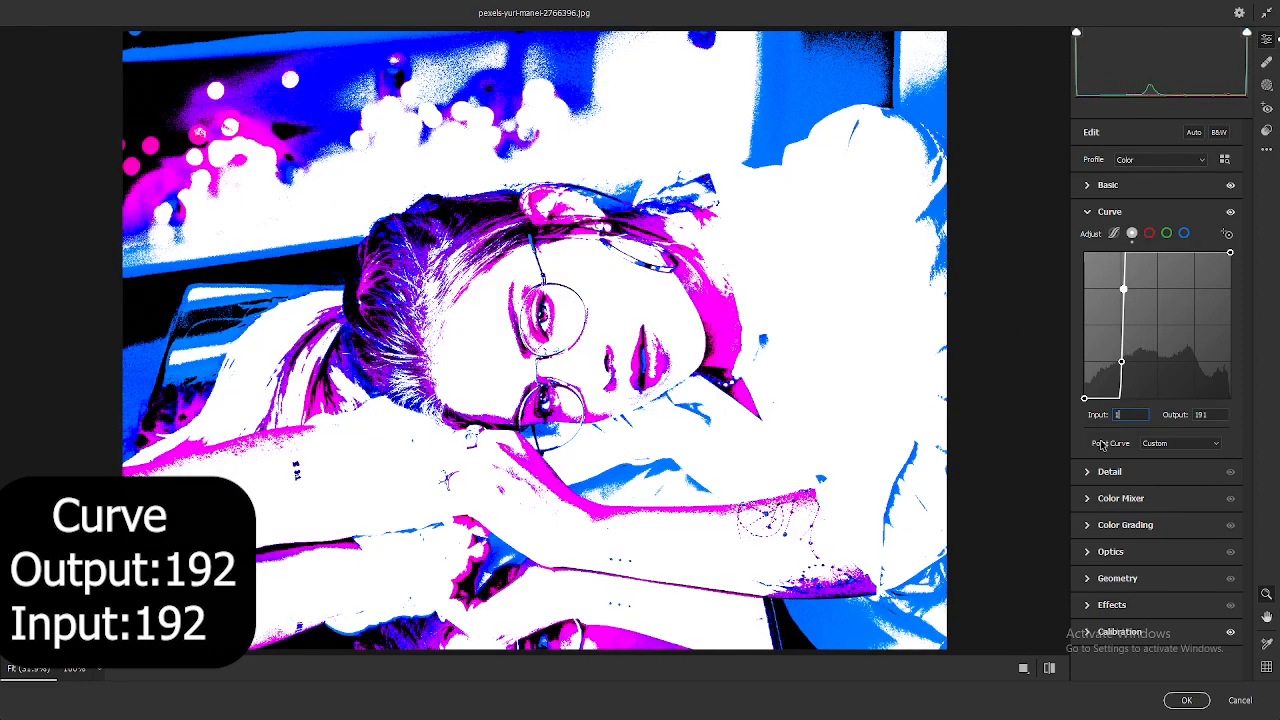
{"action": "type", "text": "92"}
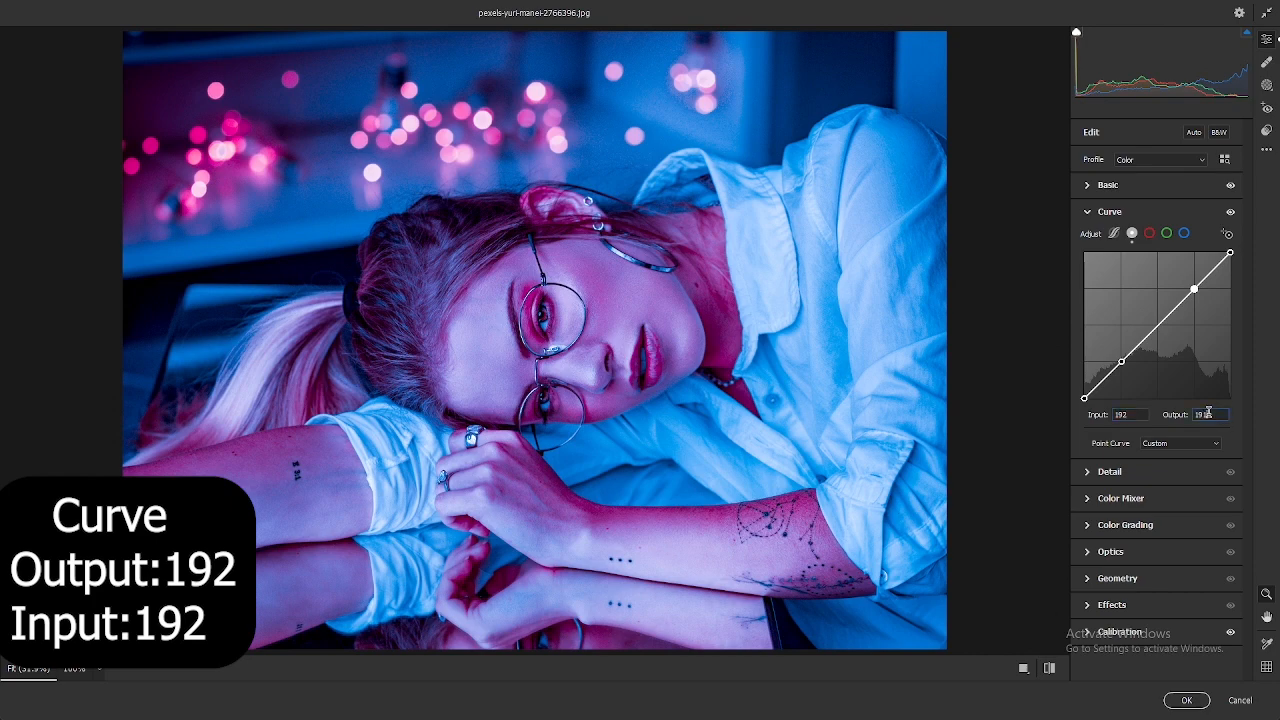
{"action": "type", "text": "192"}
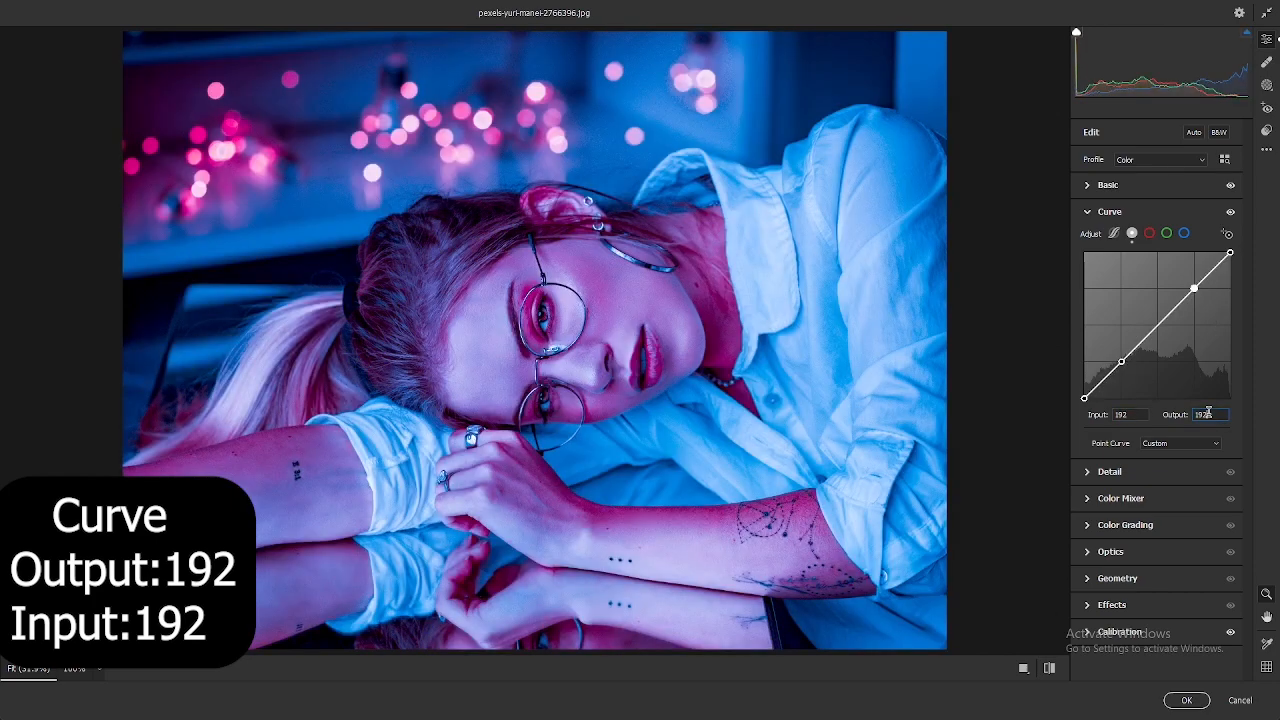
{"action": "left_click", "coordinate": [1088, 213]}
Compare the graded portrait with the original in a side-by-side before and after view
{"action": "left_click", "coordinate": [1049, 668]}
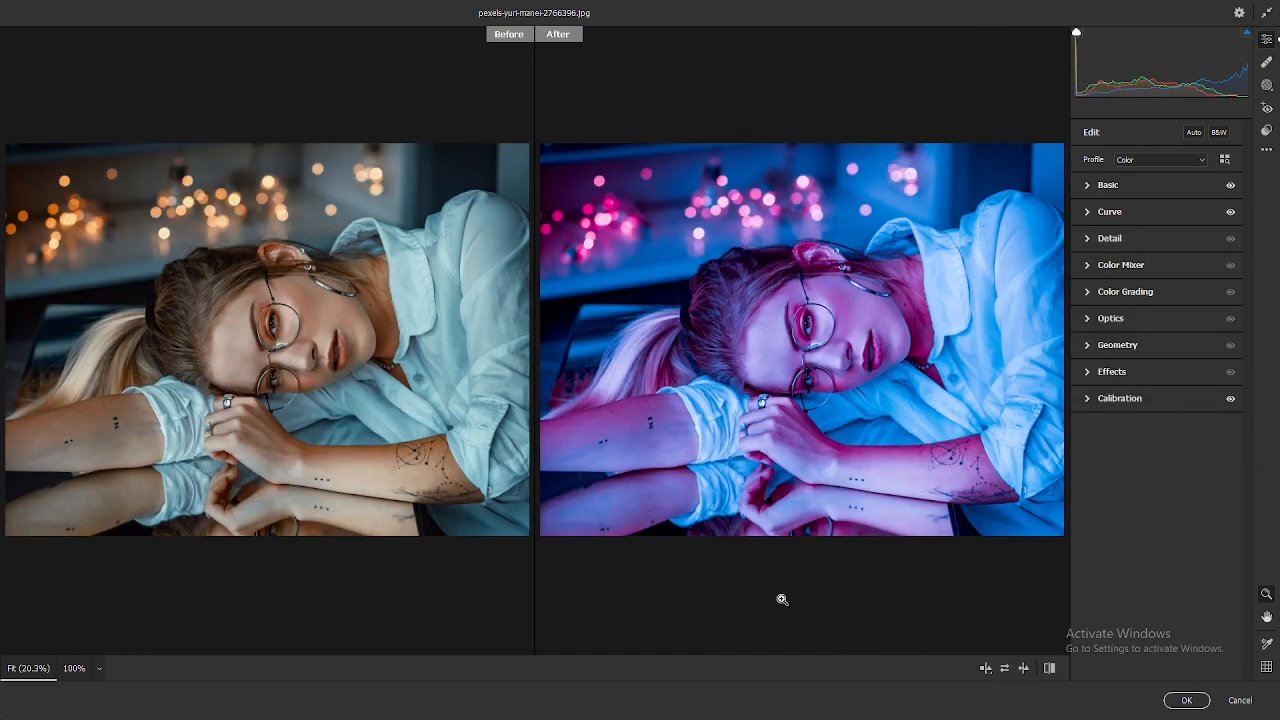
{"action": "left_click", "coordinate": [1047, 668]}
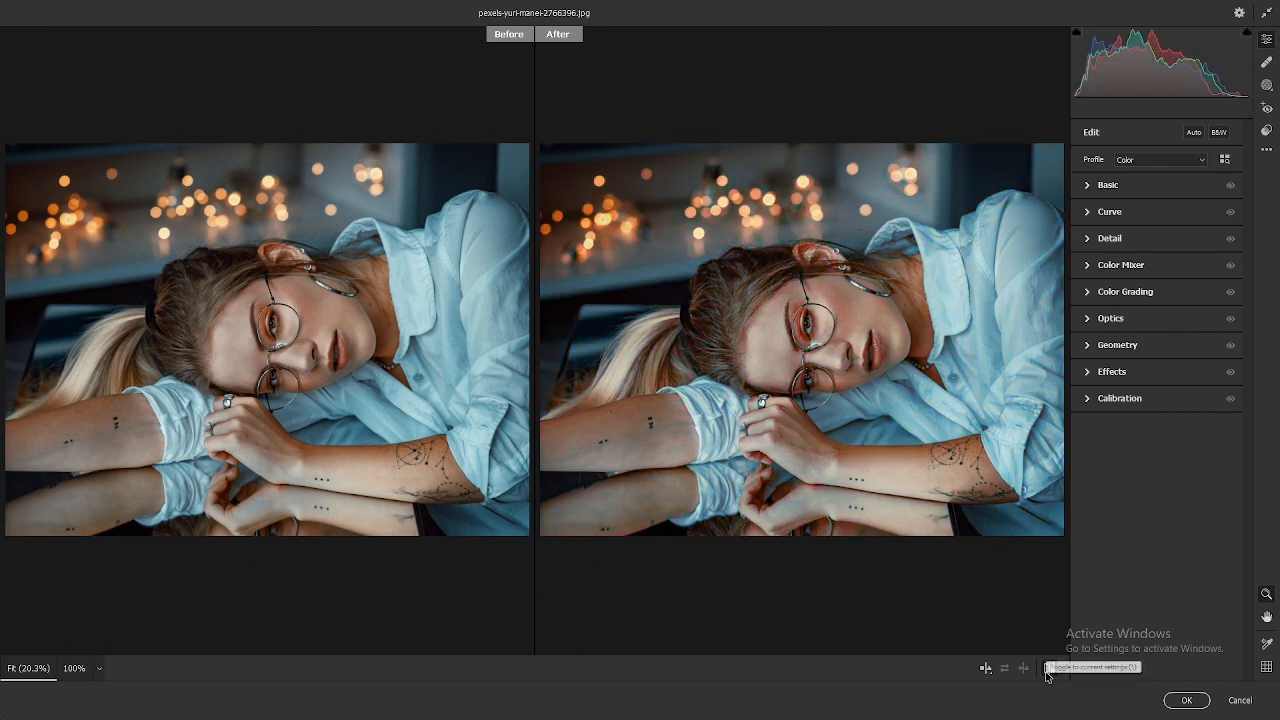
{"action": "left_click", "coordinate": [1047, 668]}
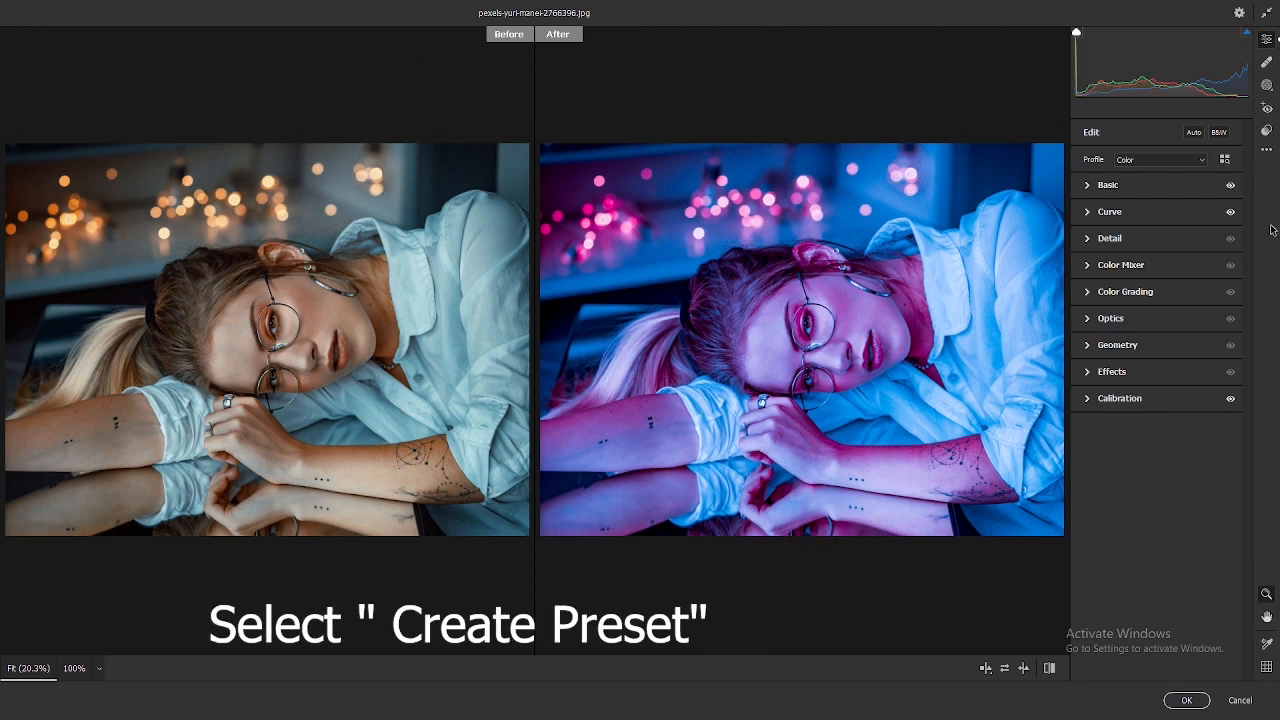
Save the adjustments as a preset named "Cyberpunk Color Grading" in User Presets and apply the filter to the layer
{"action": "left_click", "coordinate": [1266, 149]}
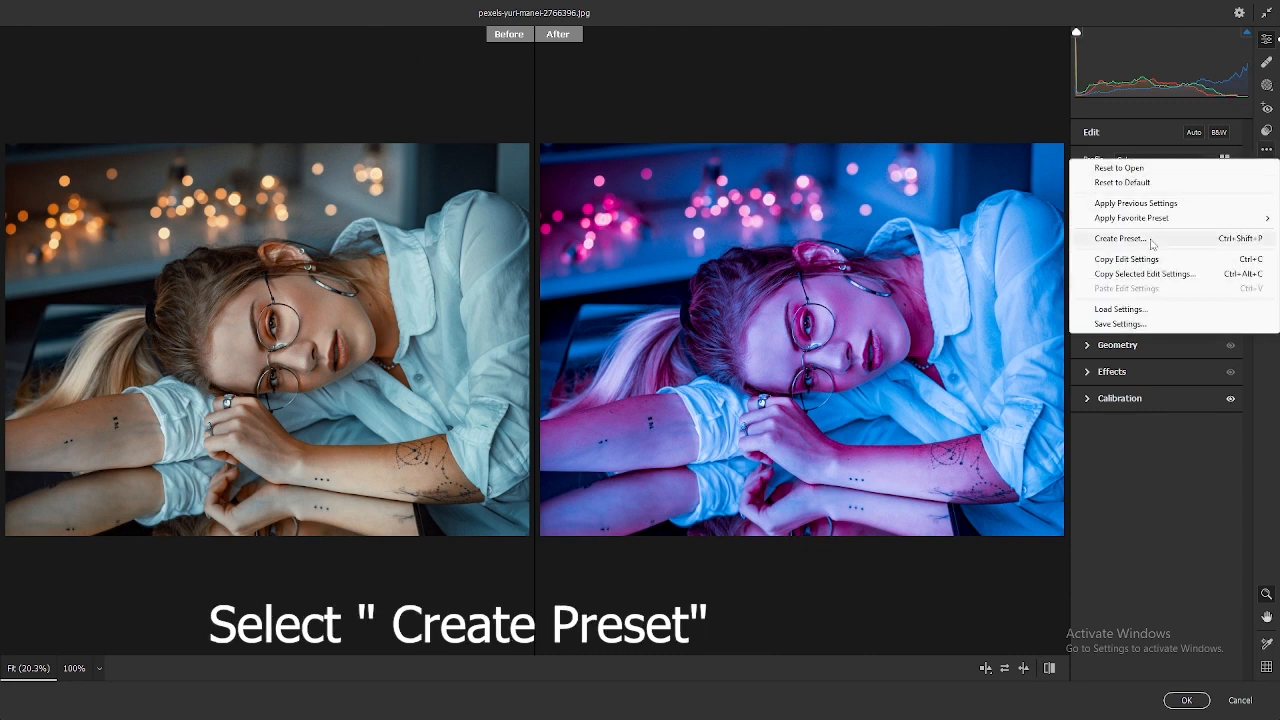
{"action": "left_click", "coordinate": [1151, 243]}
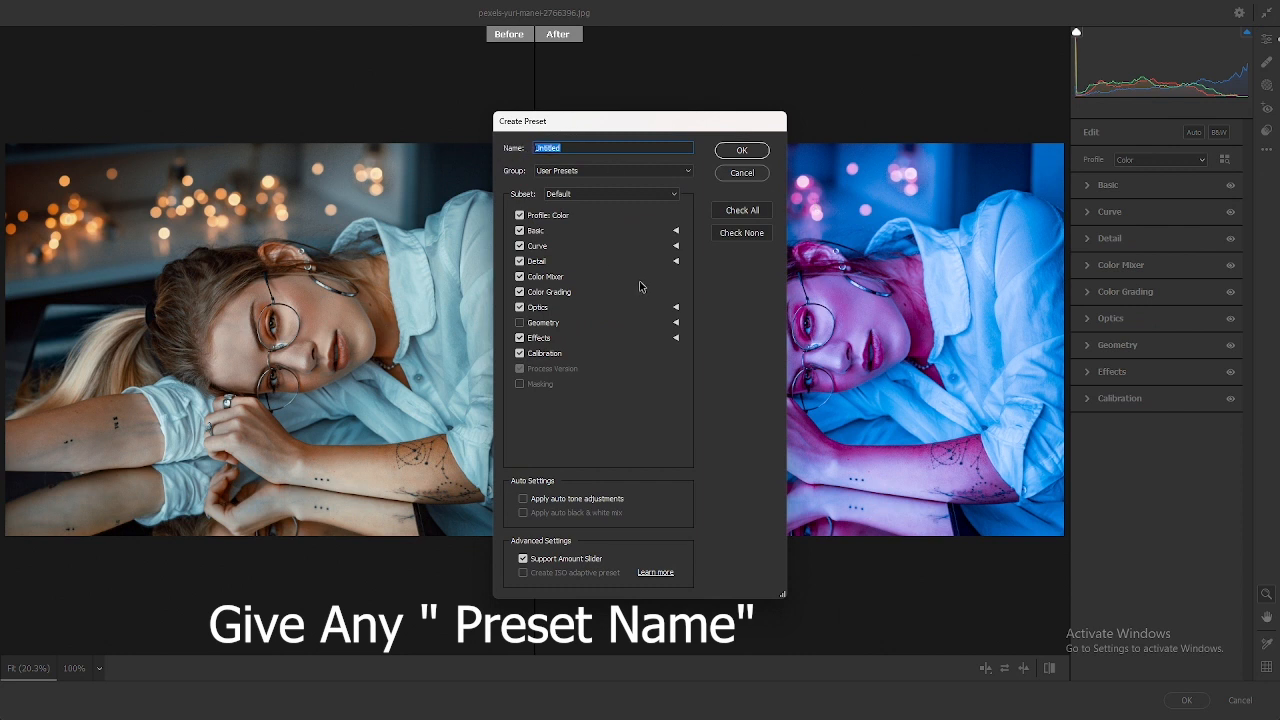
{"action": "type", "text": "Cyberpunk Color Grading"}
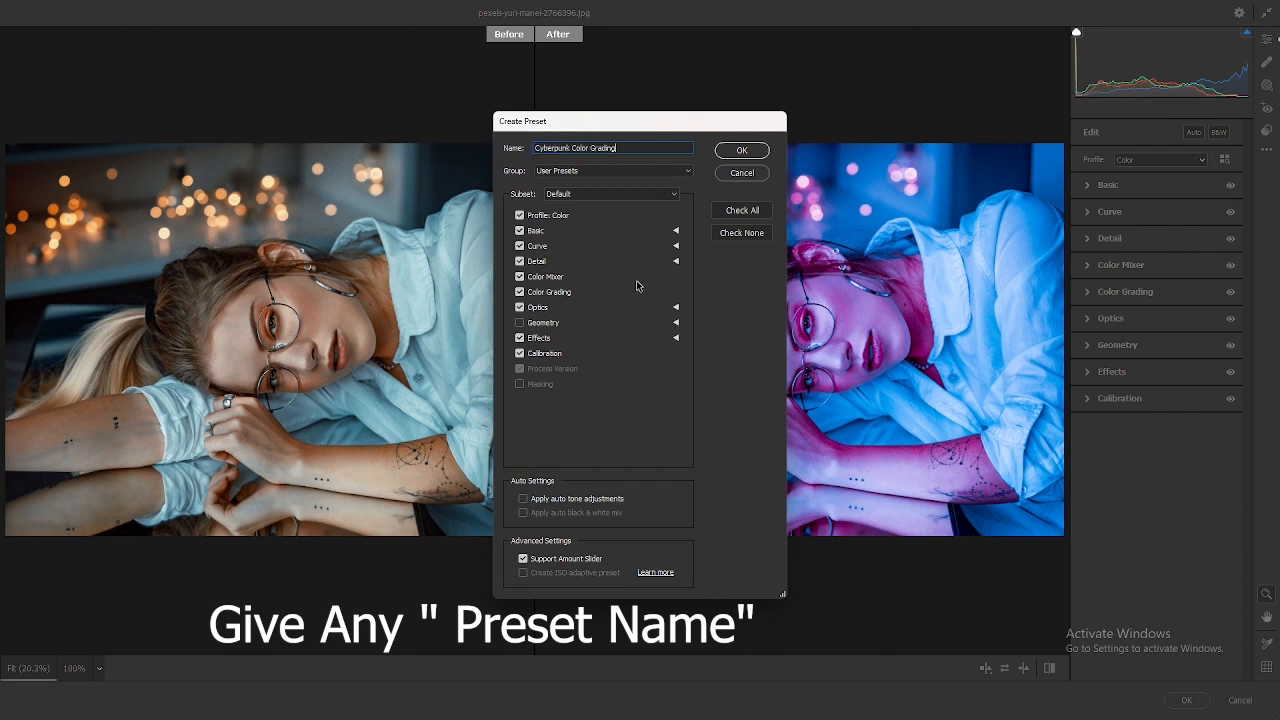
{"action": "left_click", "coordinate": [747, 152]}
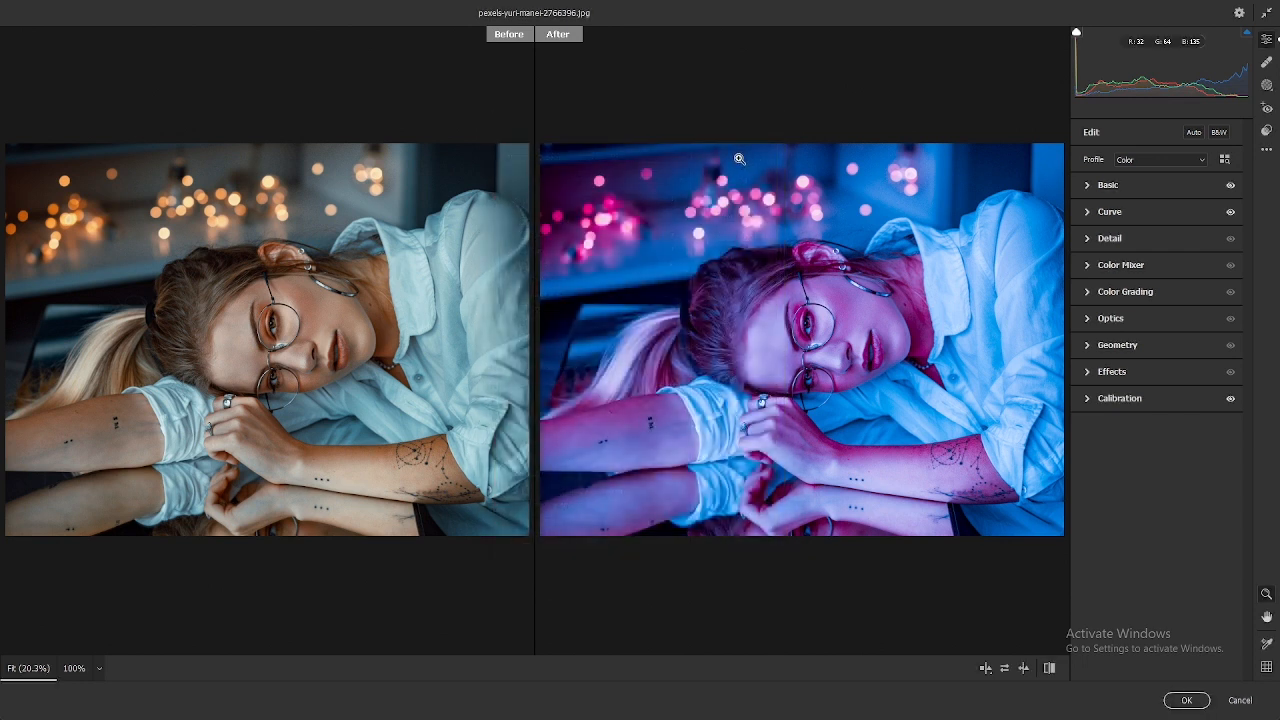
{"action": "left_click", "coordinate": [1186, 700]}
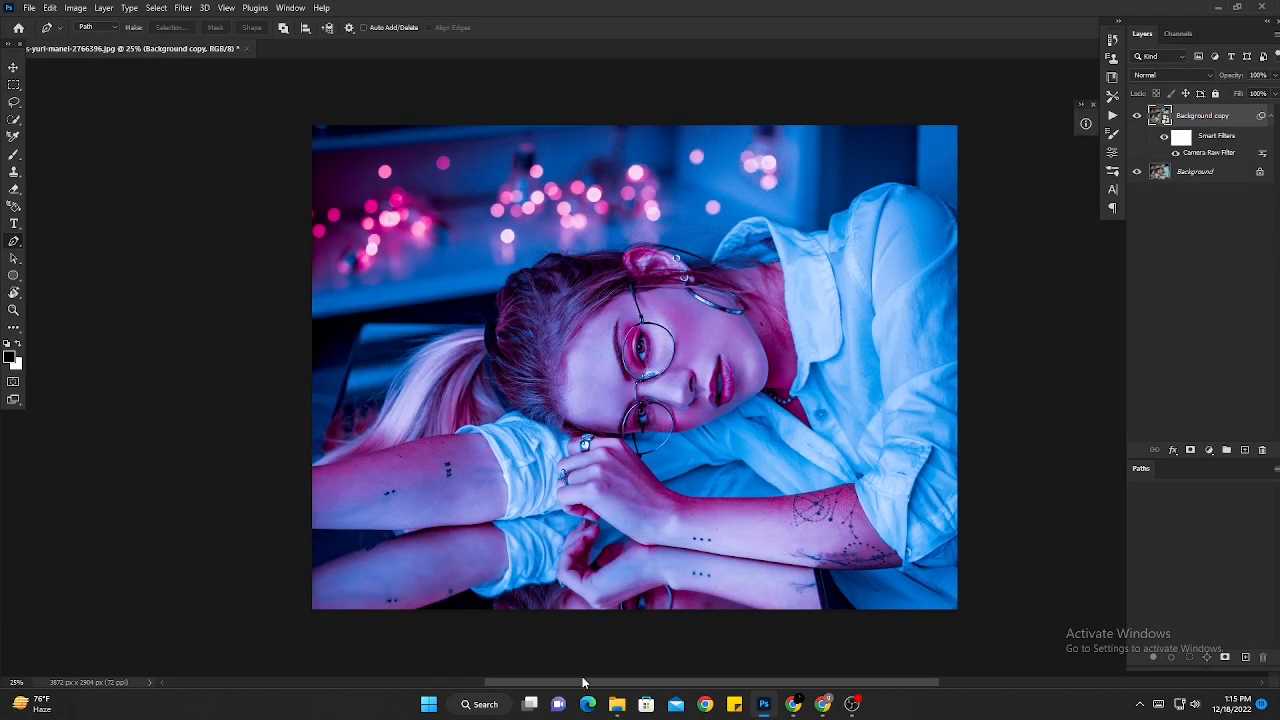
From File Explorer, open five photos in Photoshop: the yellow-lit profile, dark wide portrait, night street, couple under string lights, and seated woman with red lights
{"action": "mouse_move", "coordinate": [617, 704]}
{"action": "left_click", "coordinate": [763, 648]}
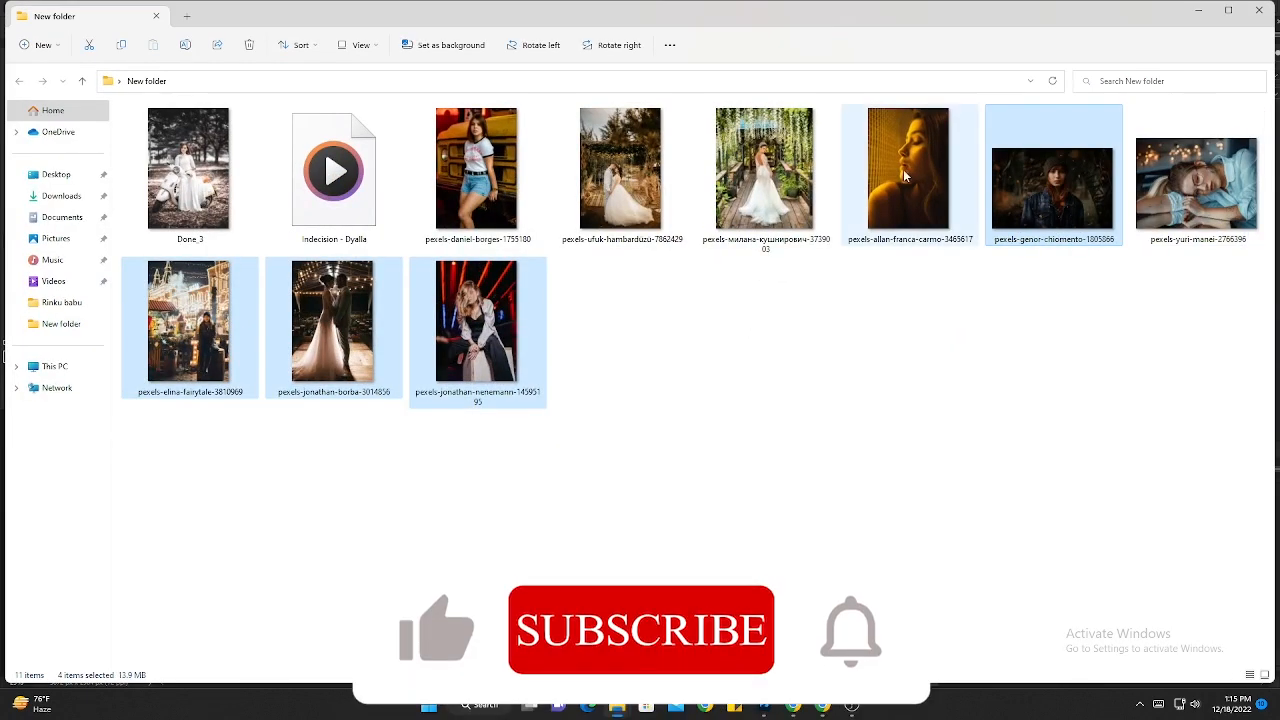
{"action": "left_click", "coordinate": [905, 240], "text": "ctrl"}
{"action": "left_click", "coordinate": [907, 232]}
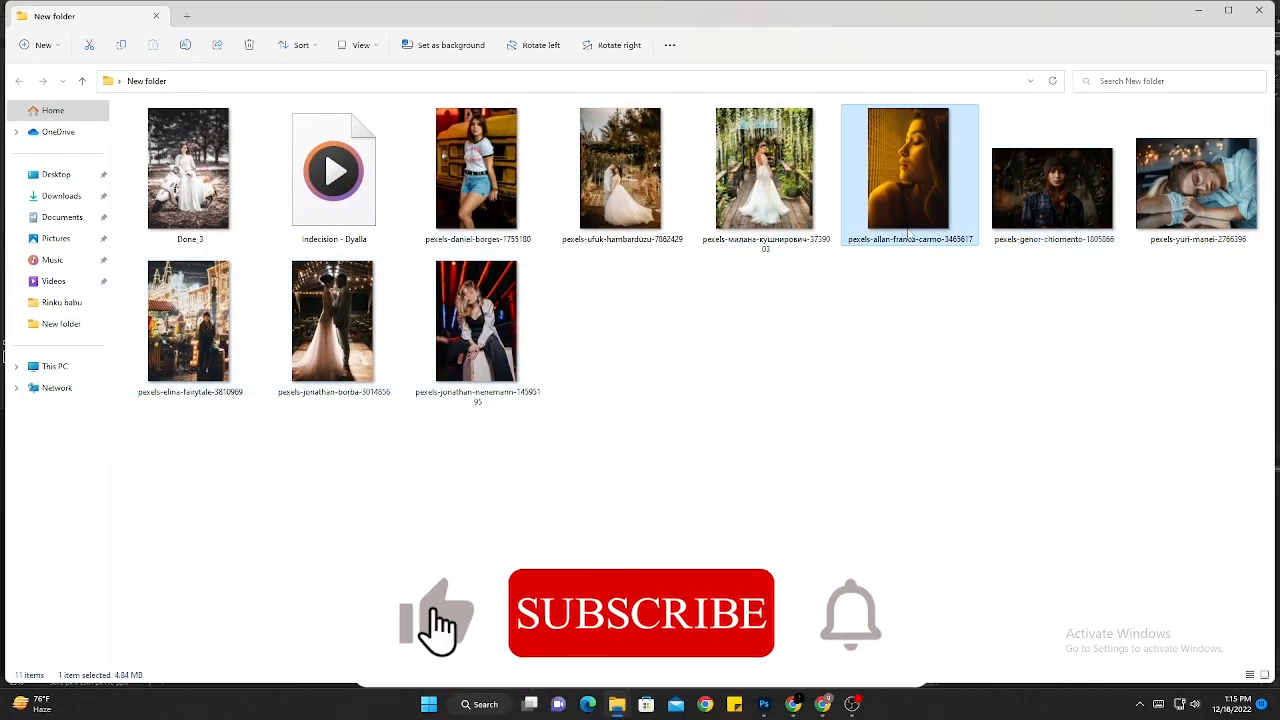
{"action": "left_click", "coordinate": [1052, 190], "text": "ctrl"}
{"action": "left_click", "coordinate": [476, 322], "text": "ctrl"}
{"action": "left_click", "coordinate": [332, 322], "text": "ctrl"}
{"action": "left_click", "coordinate": [208, 343], "text": "ctrl"}
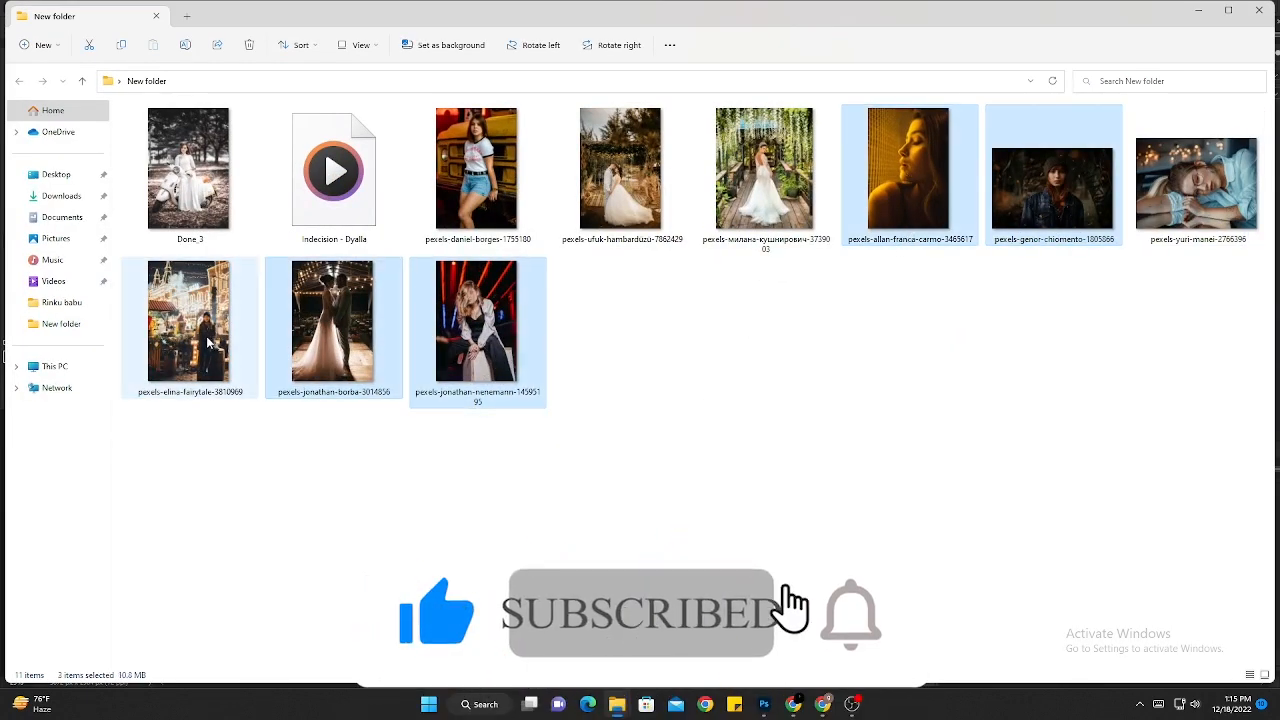
{"action": "left_click", "coordinate": [775, 708]}
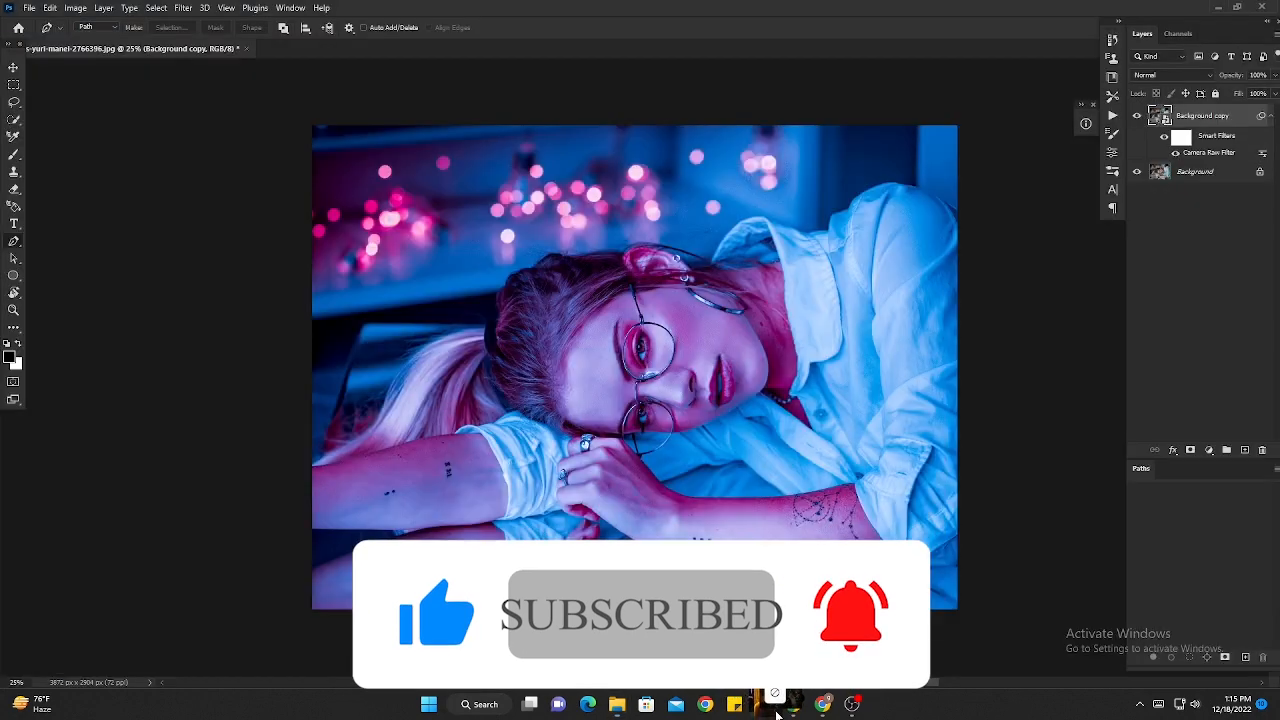
{"action": "left_click_drag", "start_coordinate": [776, 713], "coordinate": [1200, 550]}
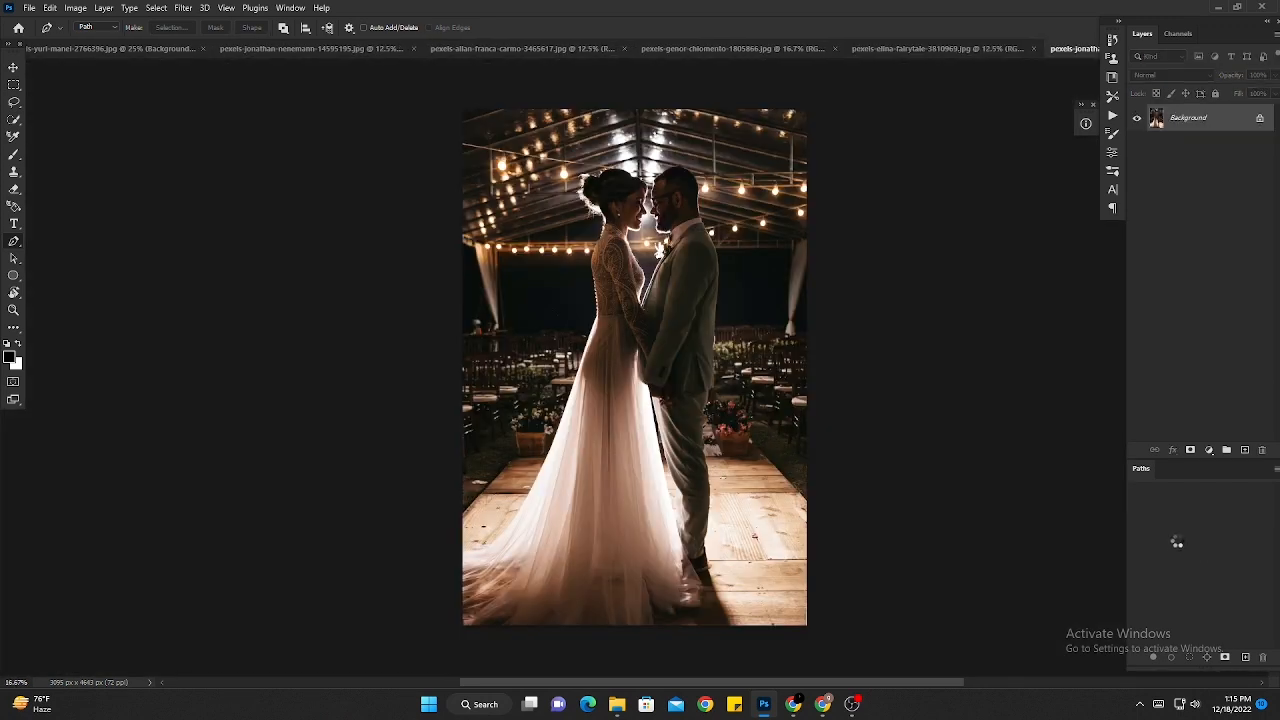
Duplicate the Background layer of the wedding couple photo and convert the duplicate to a smart object
{"action": "key", "text": "ctrl+j"}
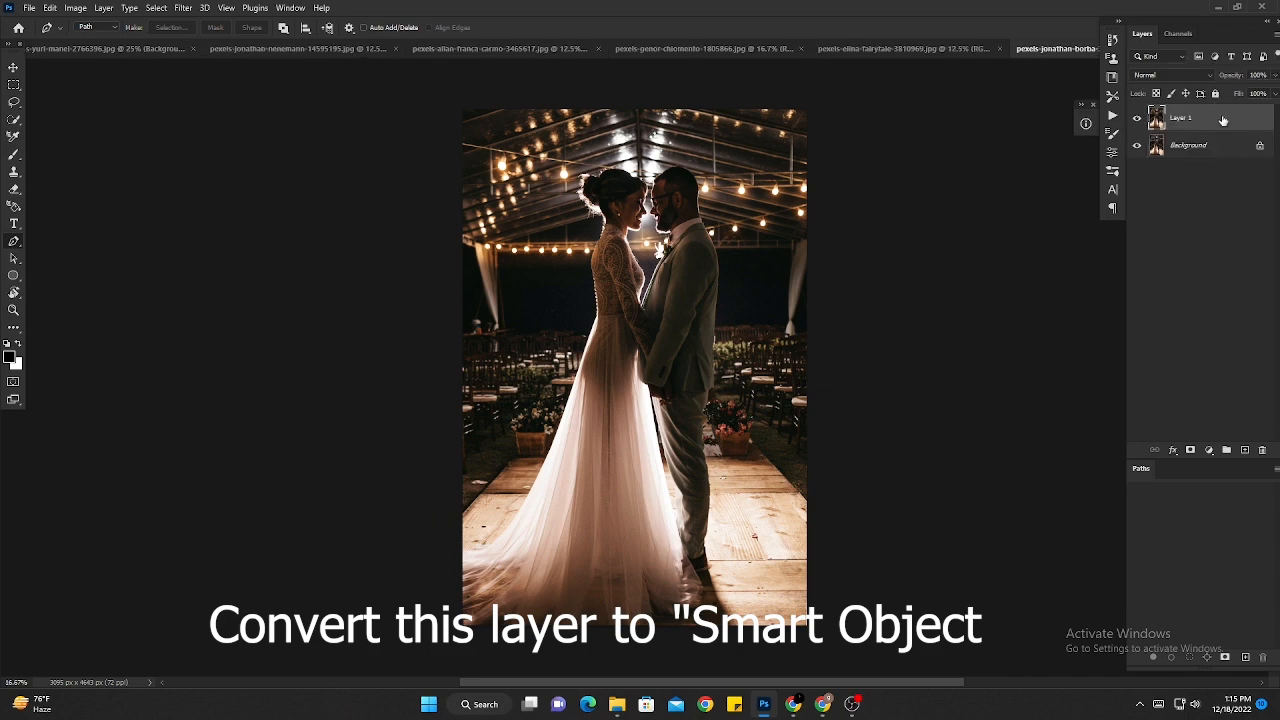
{"action": "right_click", "coordinate": [1221, 130]}
{"action": "left_click", "coordinate": [1117, 308]}
Apply the Cyberpunk Color Grading user preset to the wedding couple layer in the Camera Raw Filter
{"action": "left_click", "coordinate": [193, 9]}
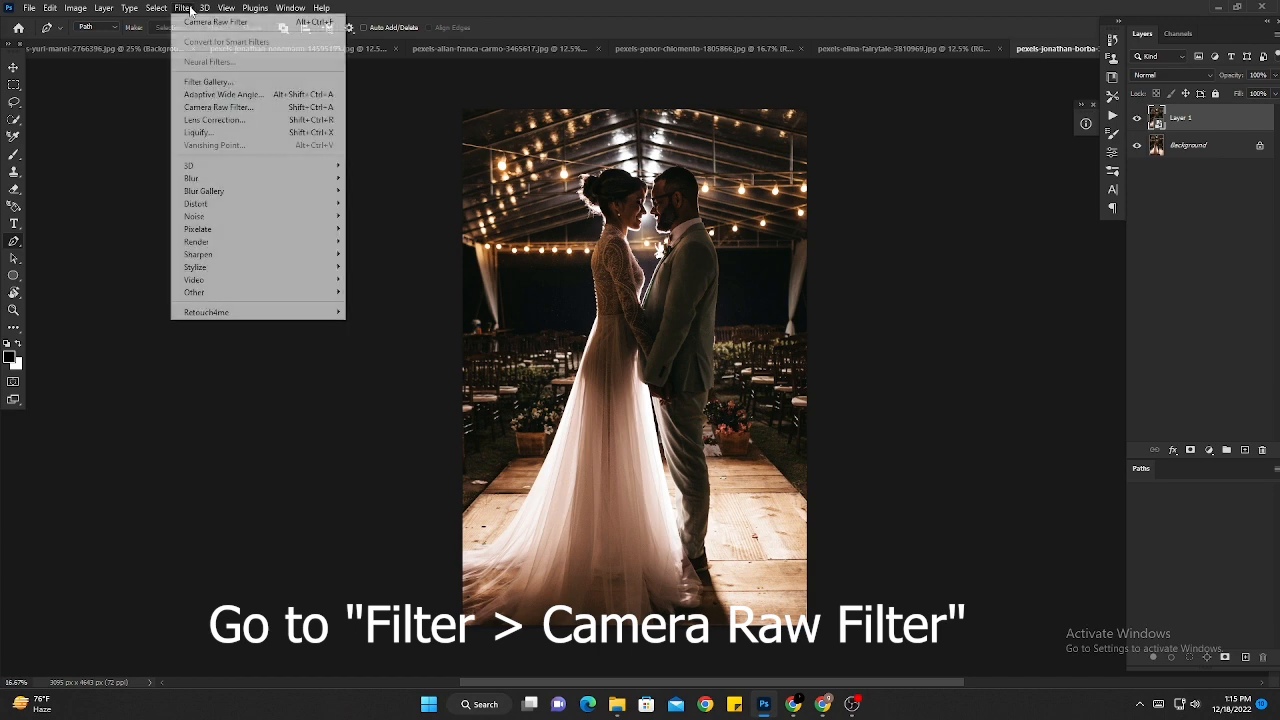
{"action": "left_click", "coordinate": [226, 108]}
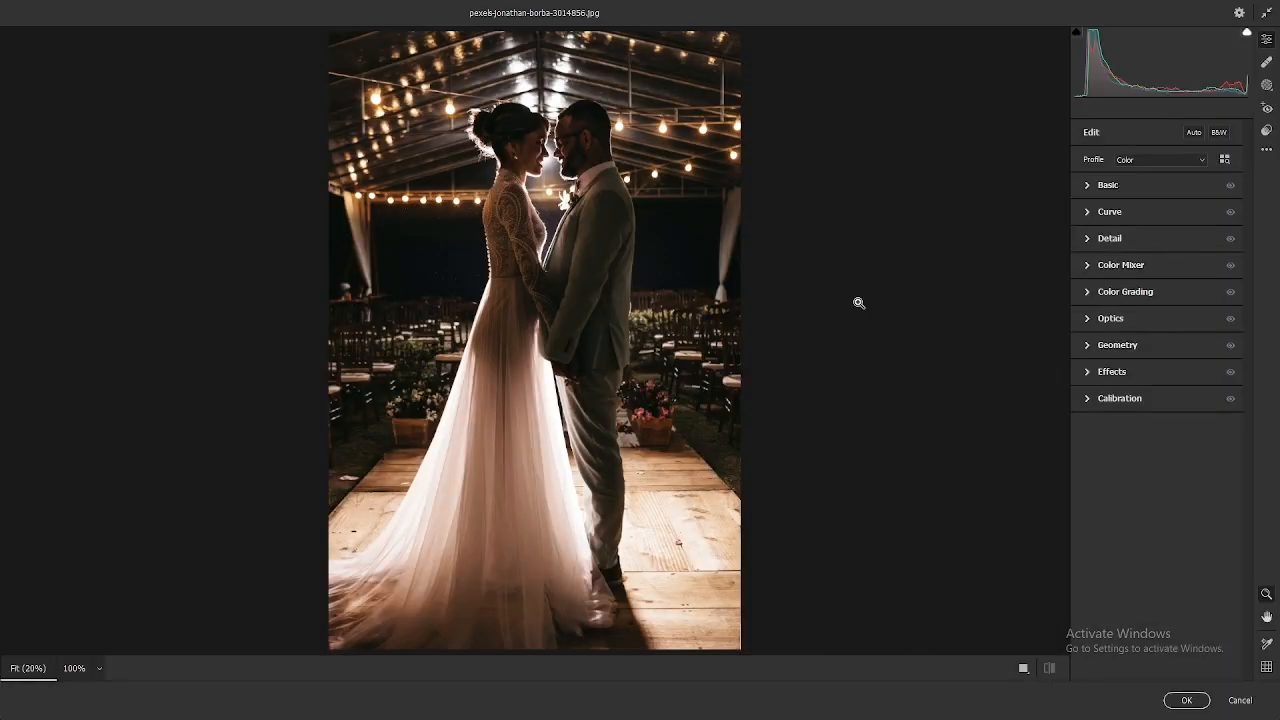
{"action": "left_click", "coordinate": [1266, 131]}
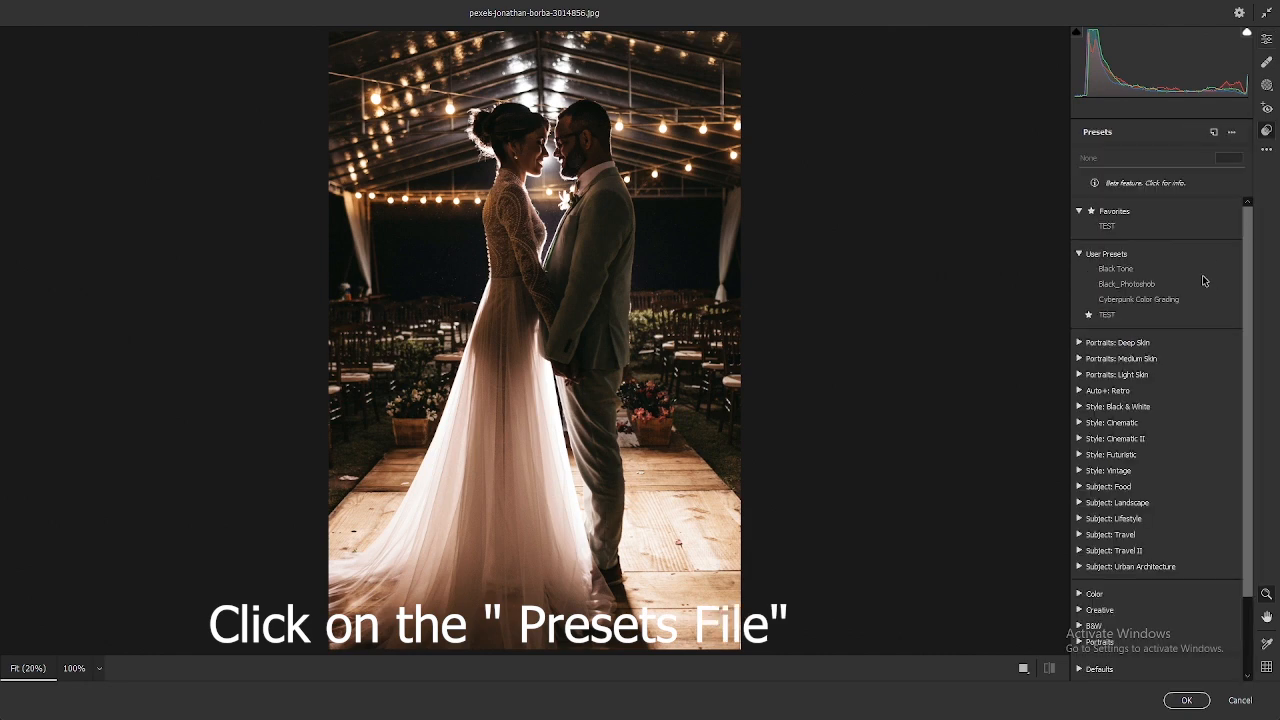
{"action": "left_click", "coordinate": [1150, 302]}
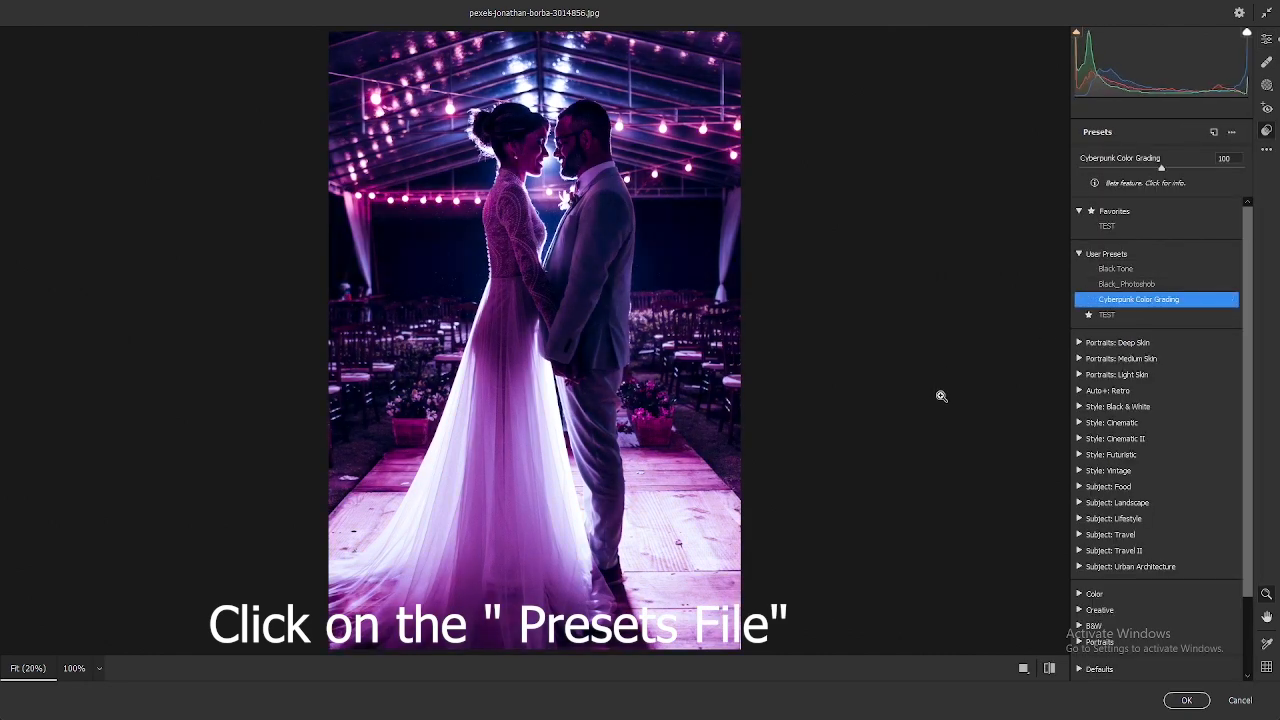
Compare the graded wedding photo with its original side by side and commit the Camera Raw Filter
{"action": "key", "text": "ctrl+z"}
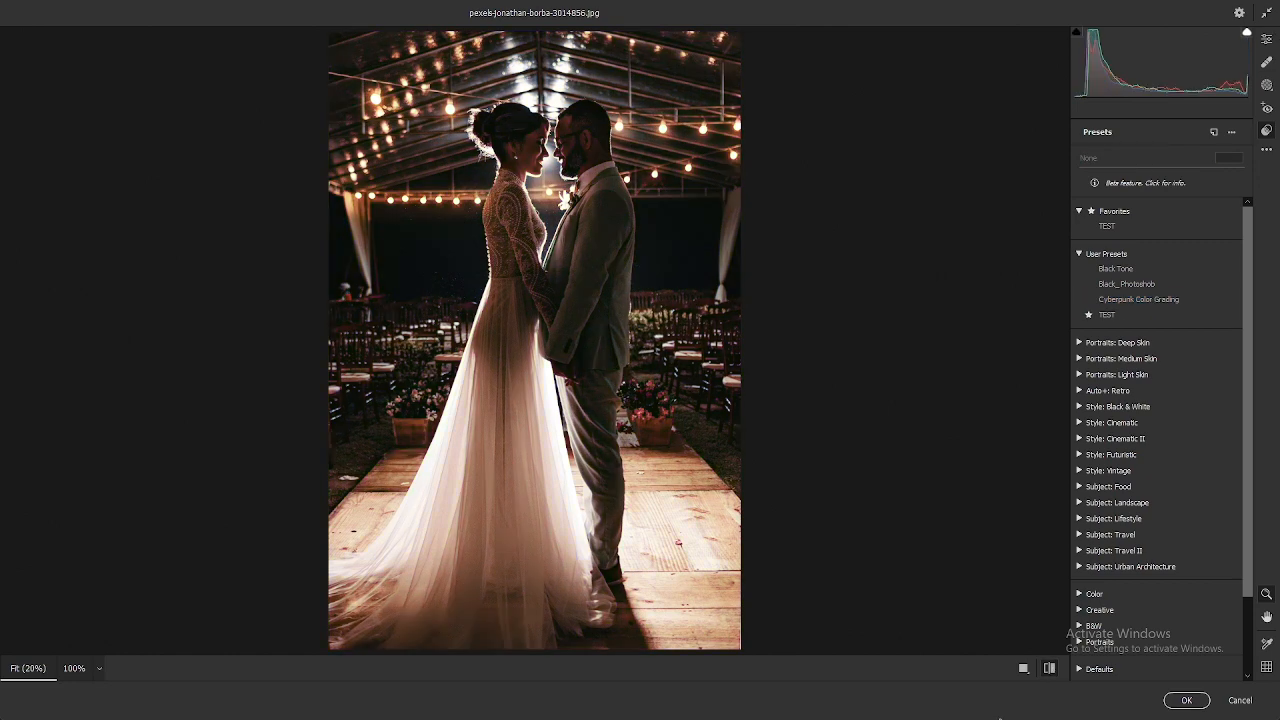
{"action": "key", "text": "ctrl+shift+z"}
{"action": "left_click", "coordinate": [1049, 668]}
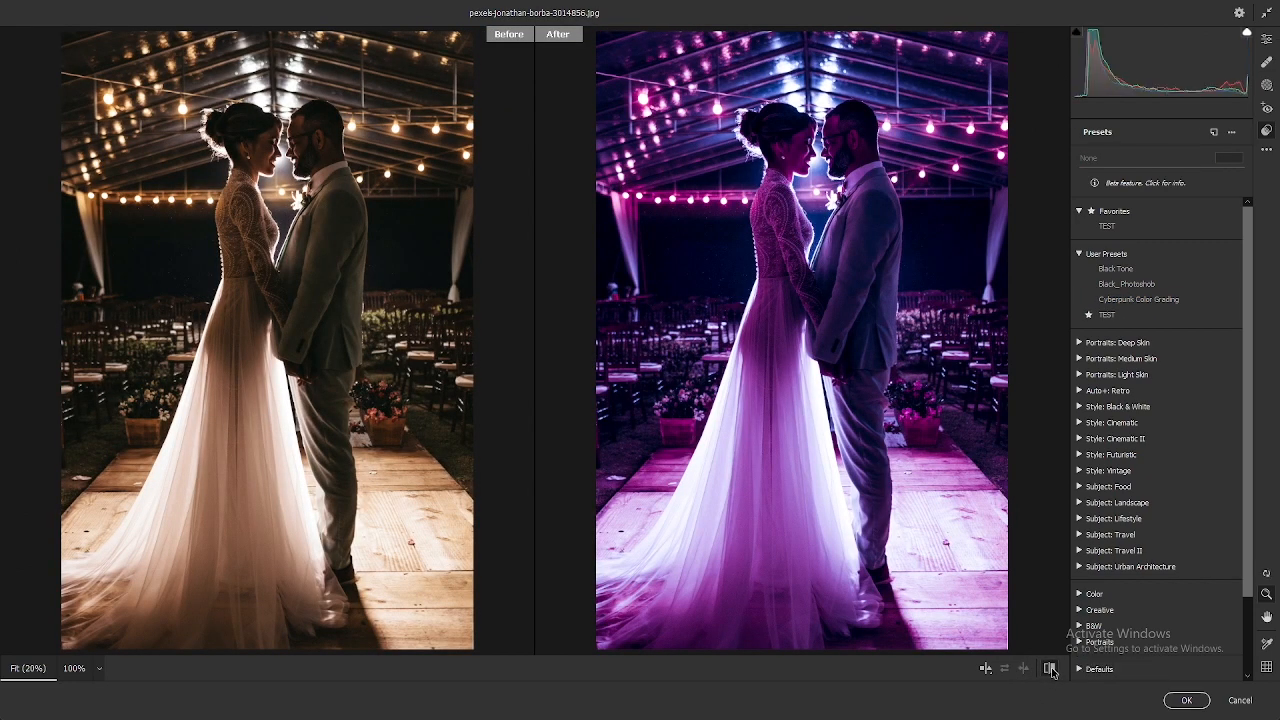
{"action": "left_click", "coordinate": [1186, 699]}
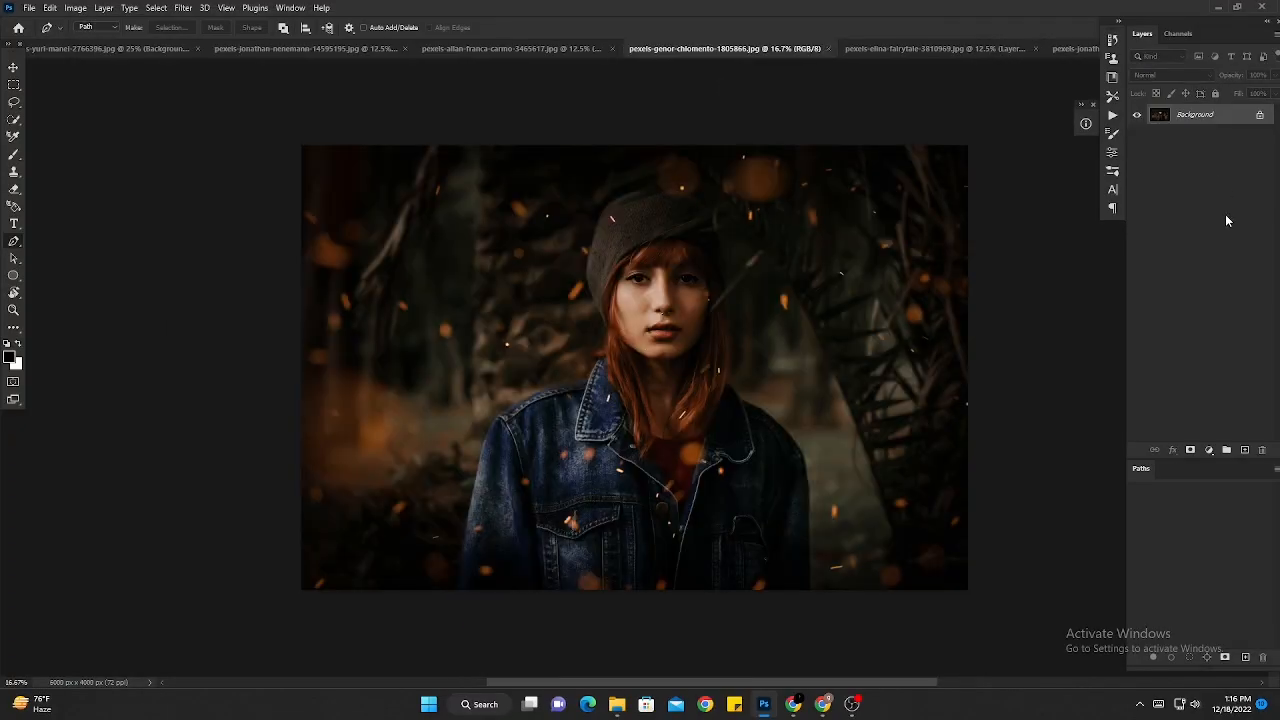
Duplicate the Background layer of the beanie and denim jacket portrait and convert the duplicate to a smart object
{"action": "key", "text": "ctrl+j"}
{"action": "right_click", "coordinate": [1220, 118]}
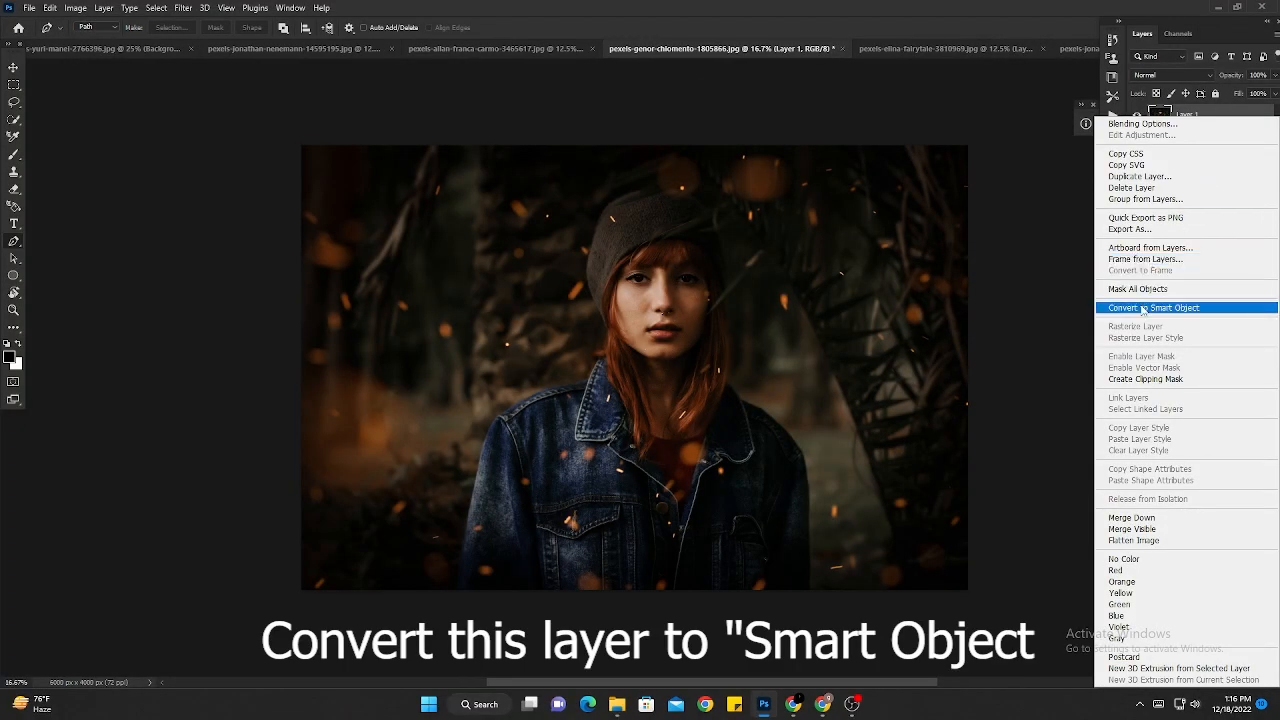
{"action": "left_click", "coordinate": [1150, 307]}
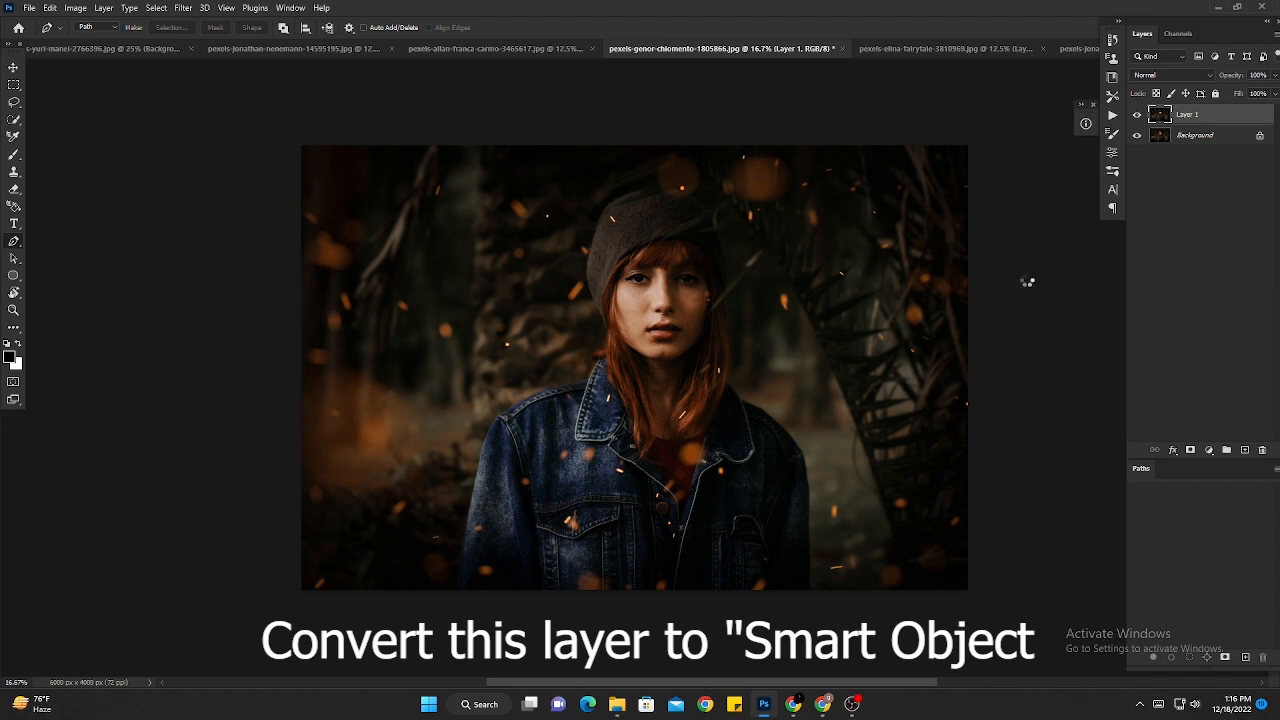
Apply the Cyberpunk Color Grading user preset to the denim jacket portrait in the Camera Raw Filter
{"action": "left_click", "coordinate": [181, 8]}
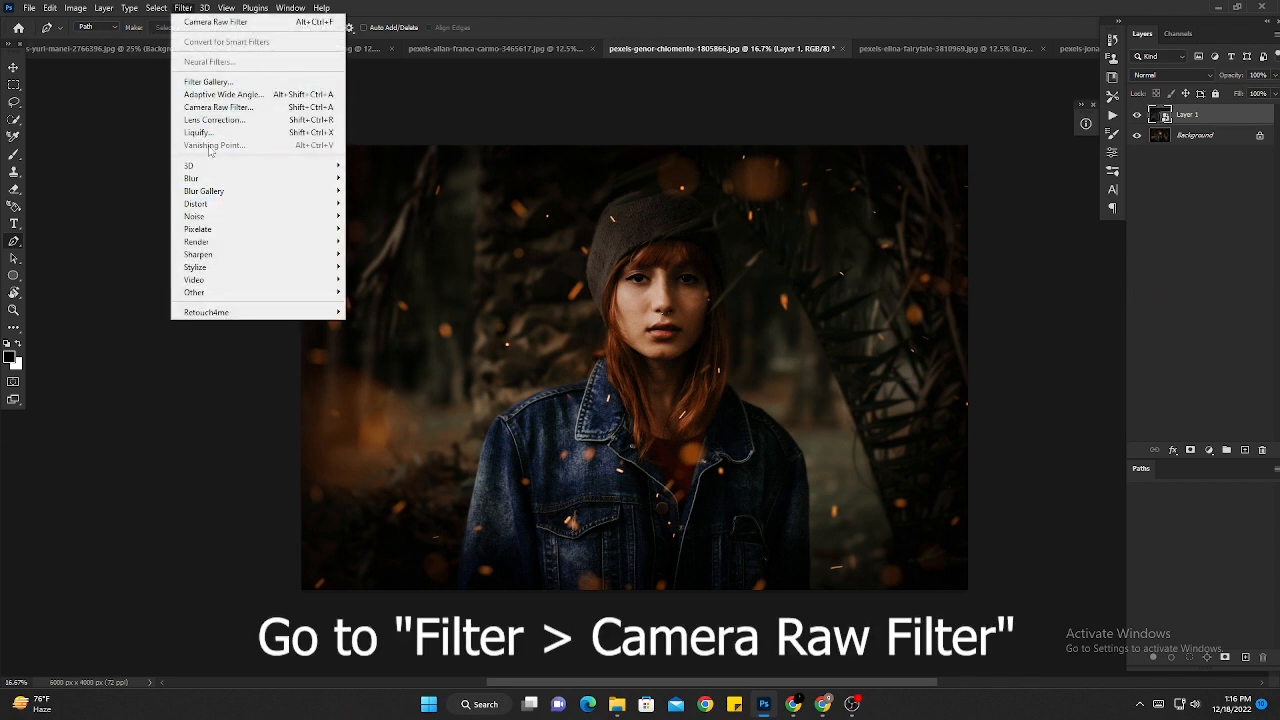
{"action": "left_click", "coordinate": [219, 108]}
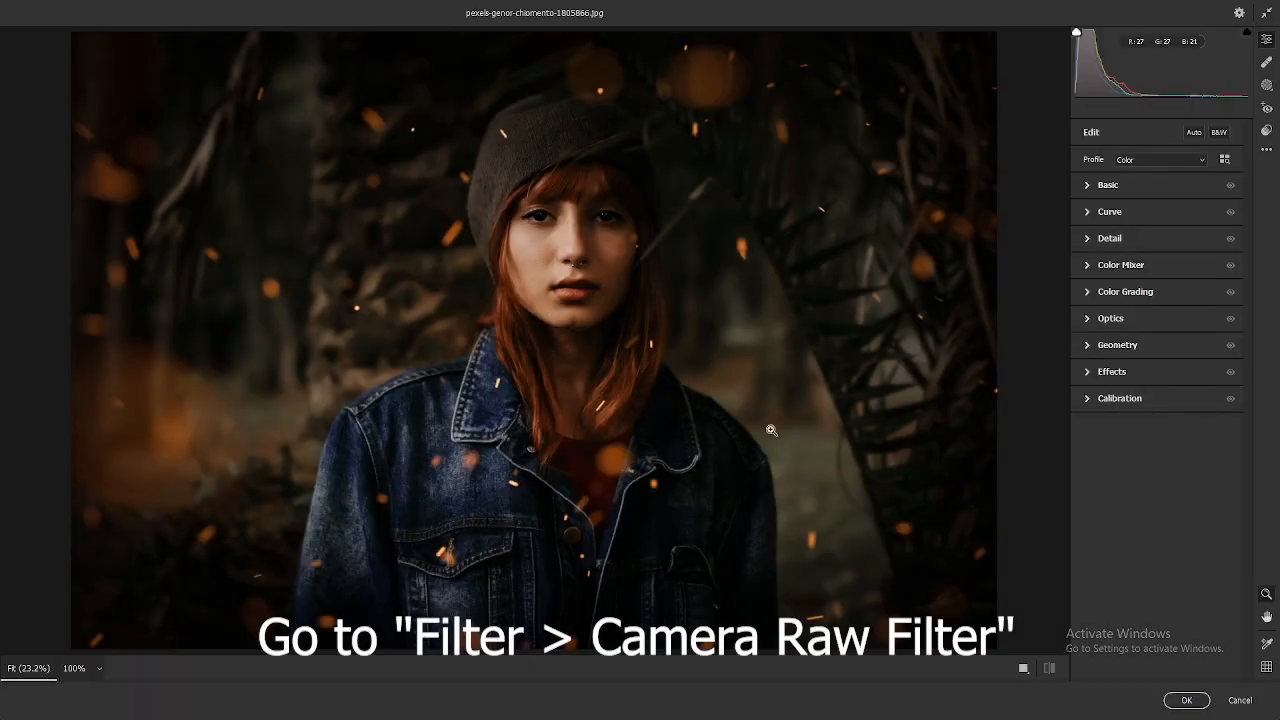
{"action": "left_click", "coordinate": [1266, 131]}
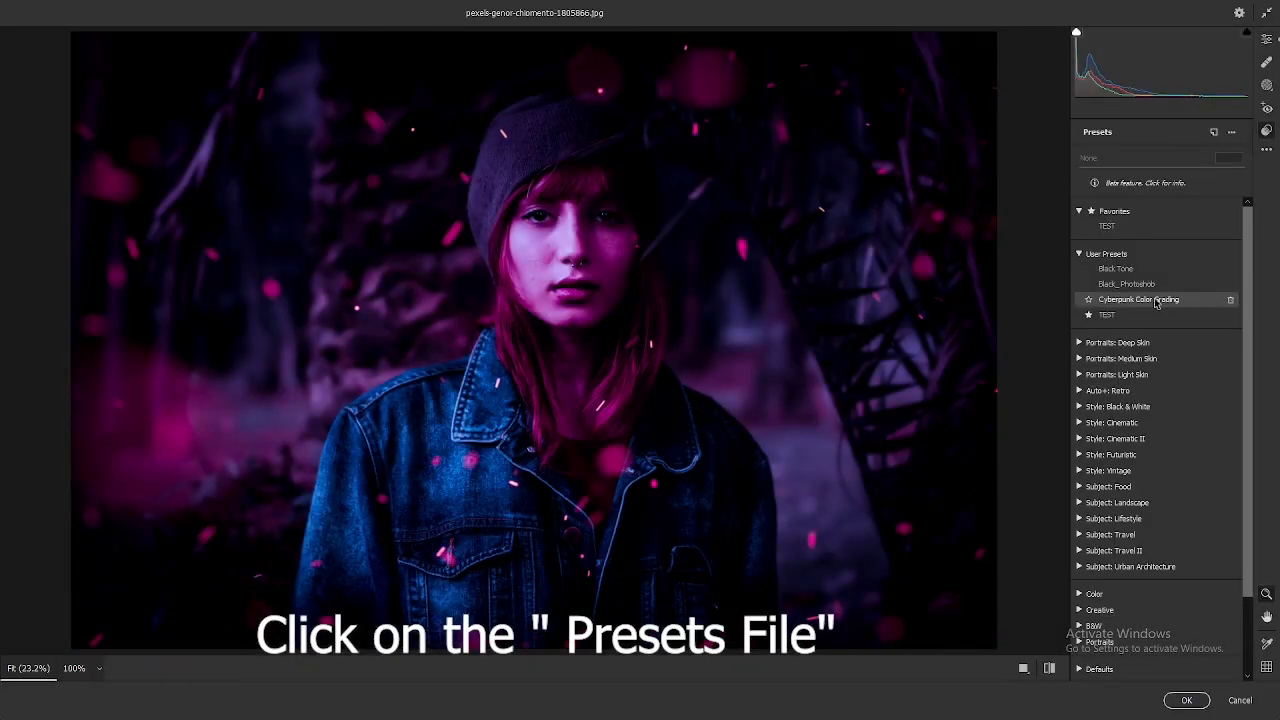
{"action": "left_click", "coordinate": [1177, 300]}
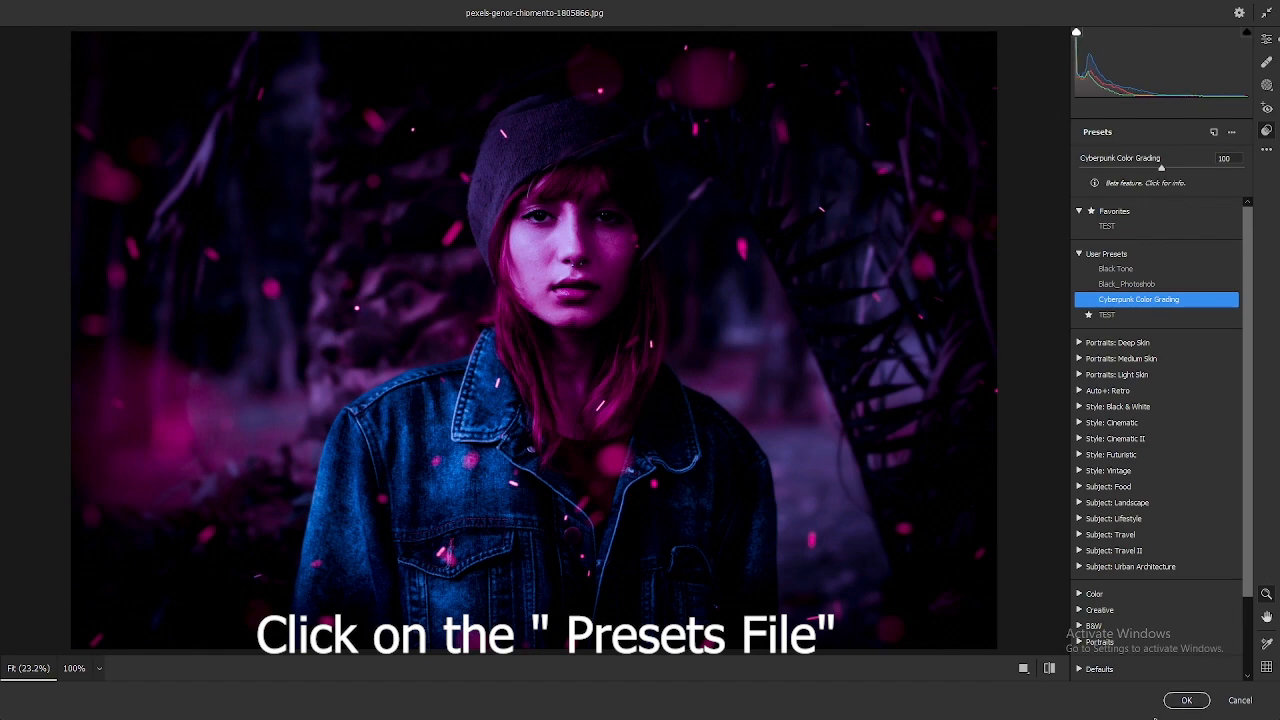
Compare the denim jacket portrait before and after grading in a side-by-side view and commit the Camera Raw Filter
{"action": "left_click", "coordinate": [1051, 669]}
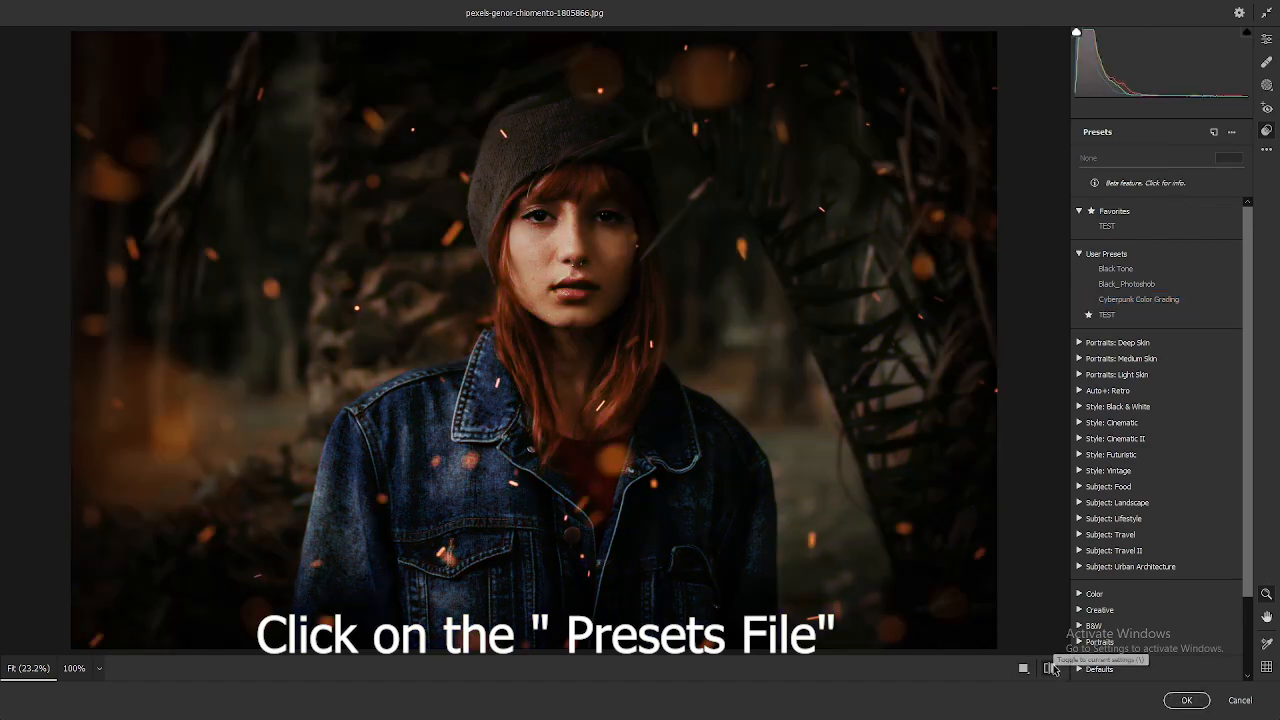
{"action": "left_click", "coordinate": [1051, 669]}
{"action": "left_click", "coordinate": [1022, 668]}
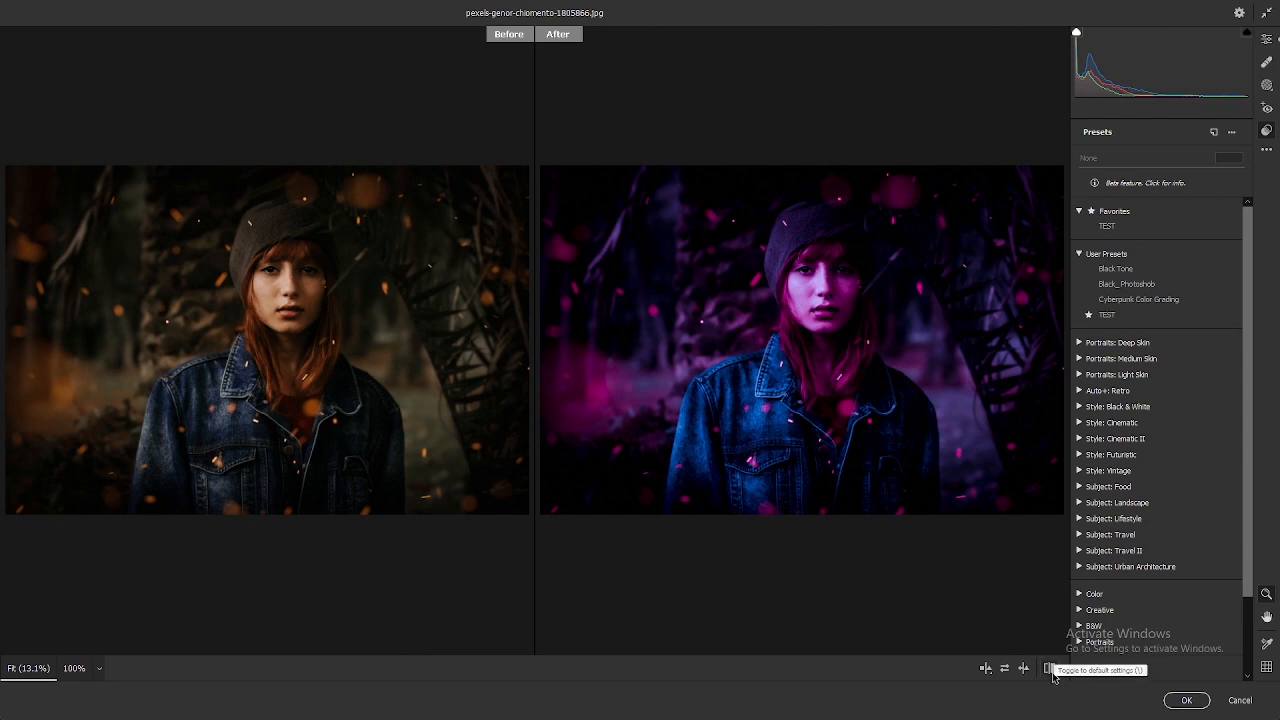
{"action": "left_click", "coordinate": [1050, 669]}
{"action": "left_click", "coordinate": [1050, 669]}
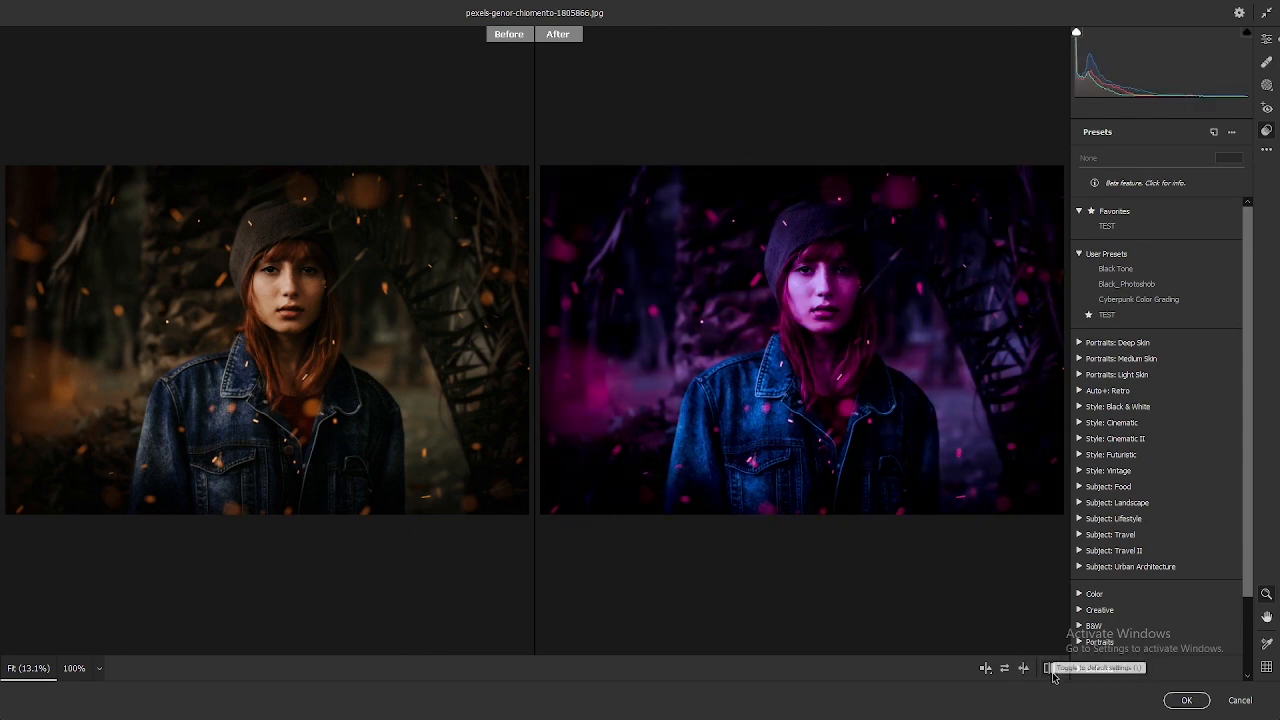
{"action": "left_click", "coordinate": [1199, 703]}
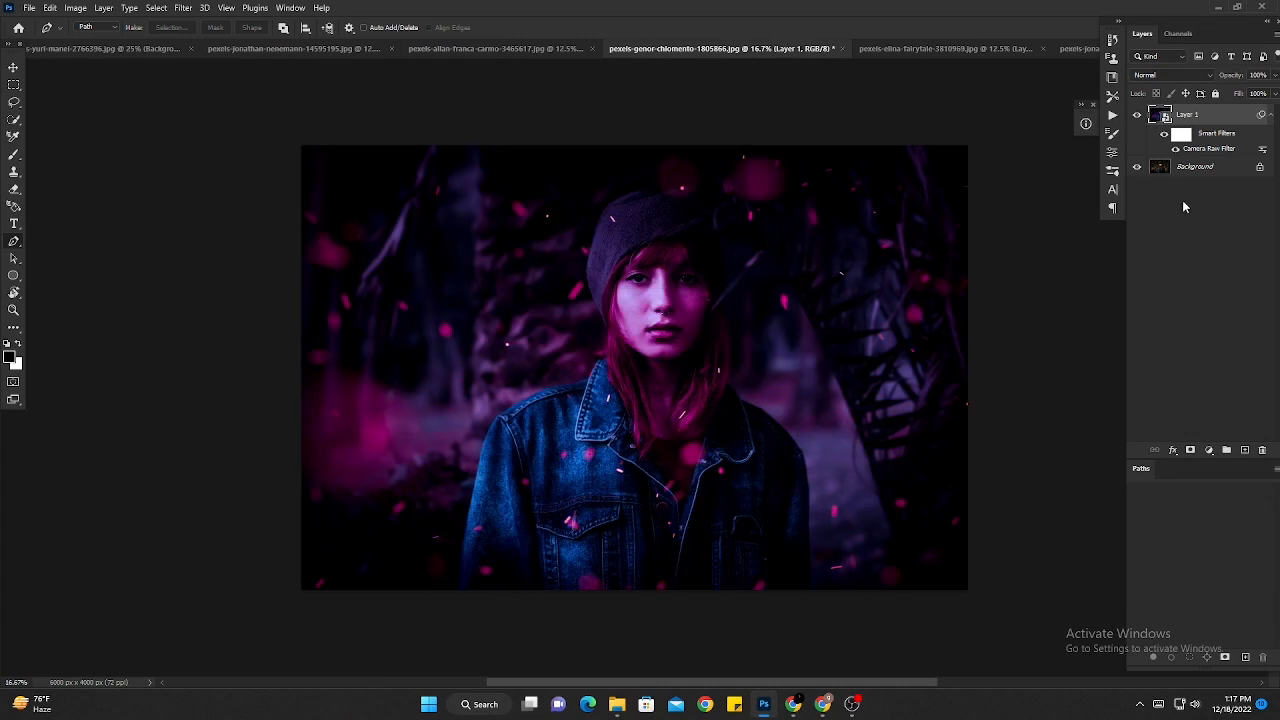
In the photo of the seated woman with red lights, duplicate the Background layer and convert the copy to a smart object
{"action": "left_click", "coordinate": [300, 48]}
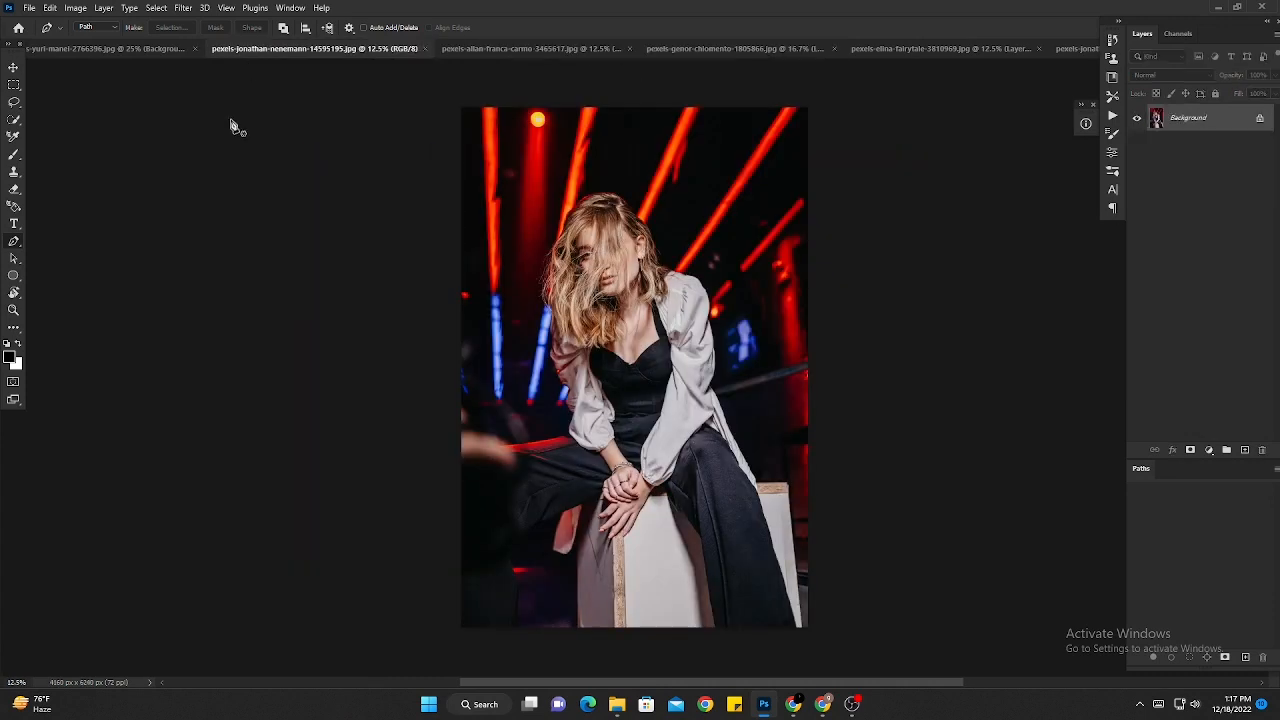
{"action": "left_click_drag", "start_coordinate": [1220, 127], "coordinate": [1244, 450]}
{"action": "right_click", "coordinate": [1217, 126]}
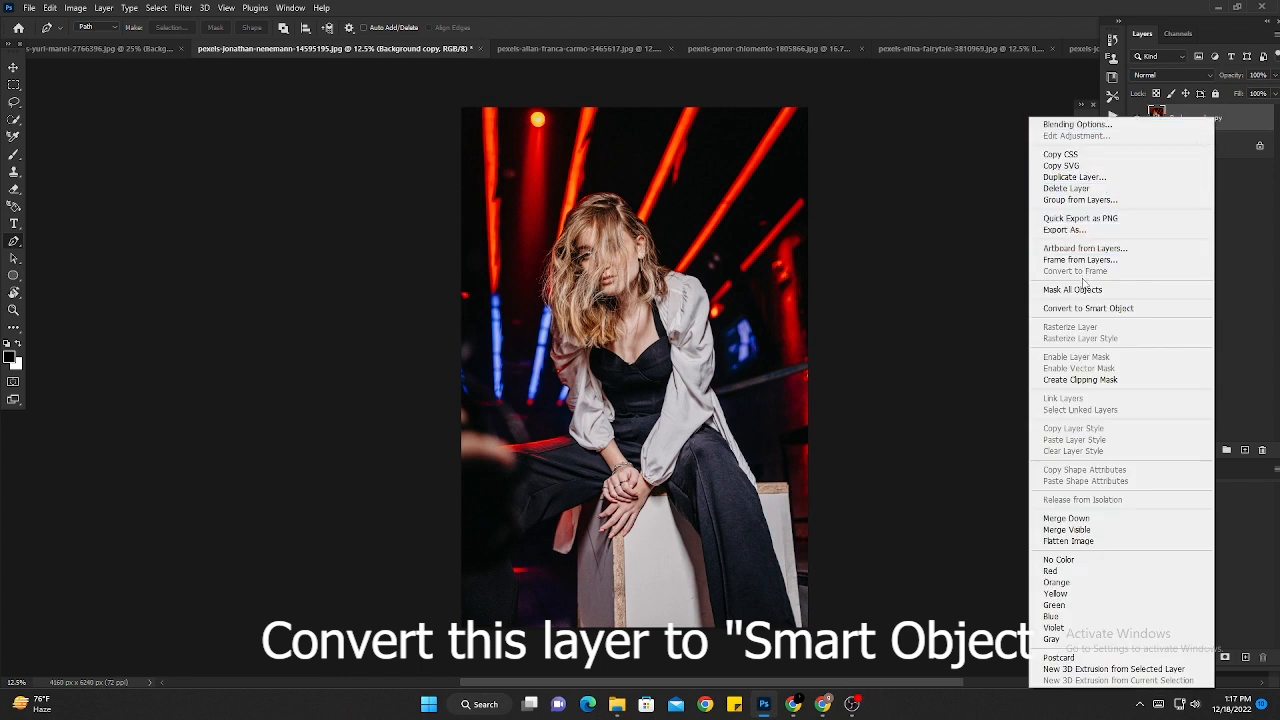
{"action": "left_click", "coordinate": [1086, 309]}
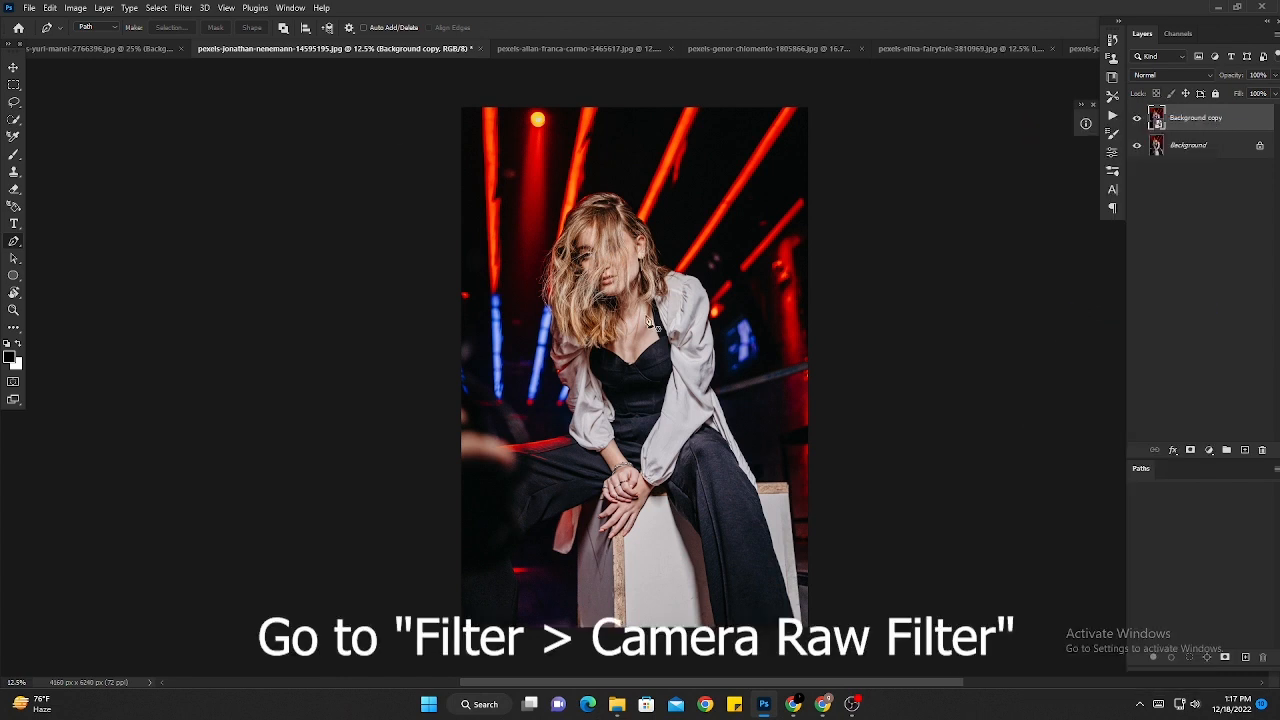
Apply the Cyberpunk Color Grading user preset to the seated woman photo in the Camera Raw Filter
{"action": "left_click", "coordinate": [186, 9]}
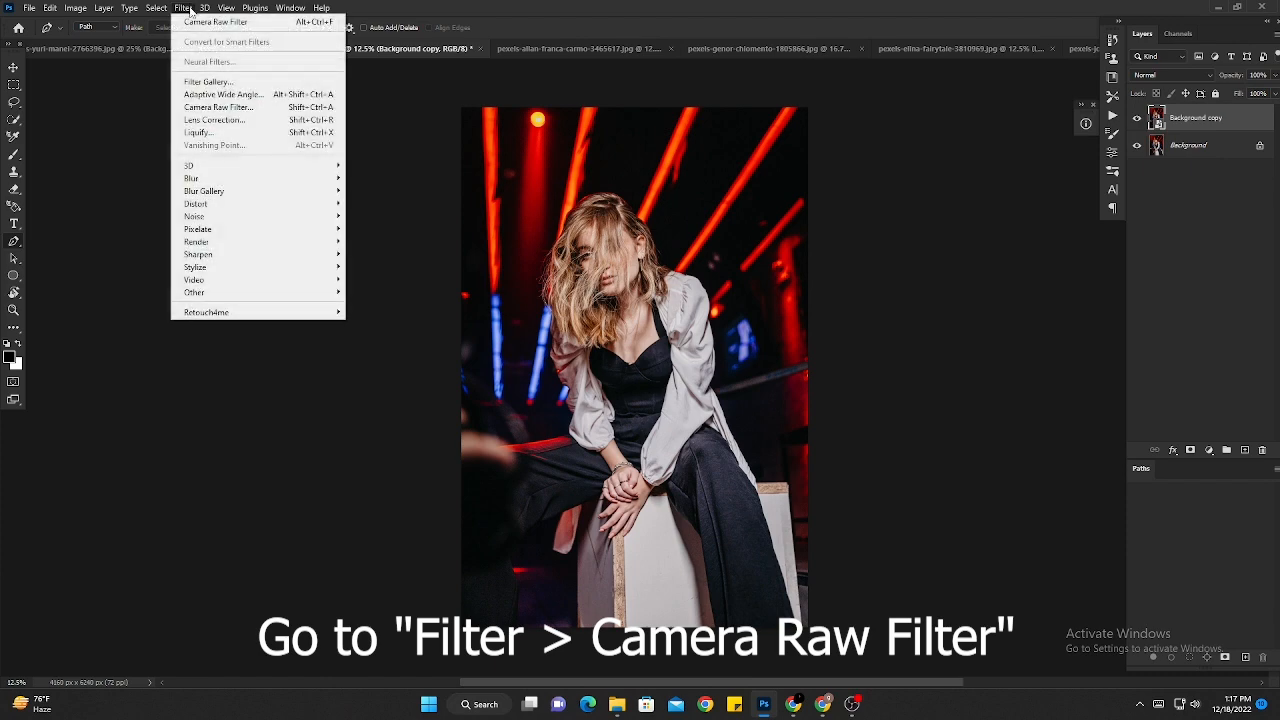
{"action": "left_click", "coordinate": [250, 107]}
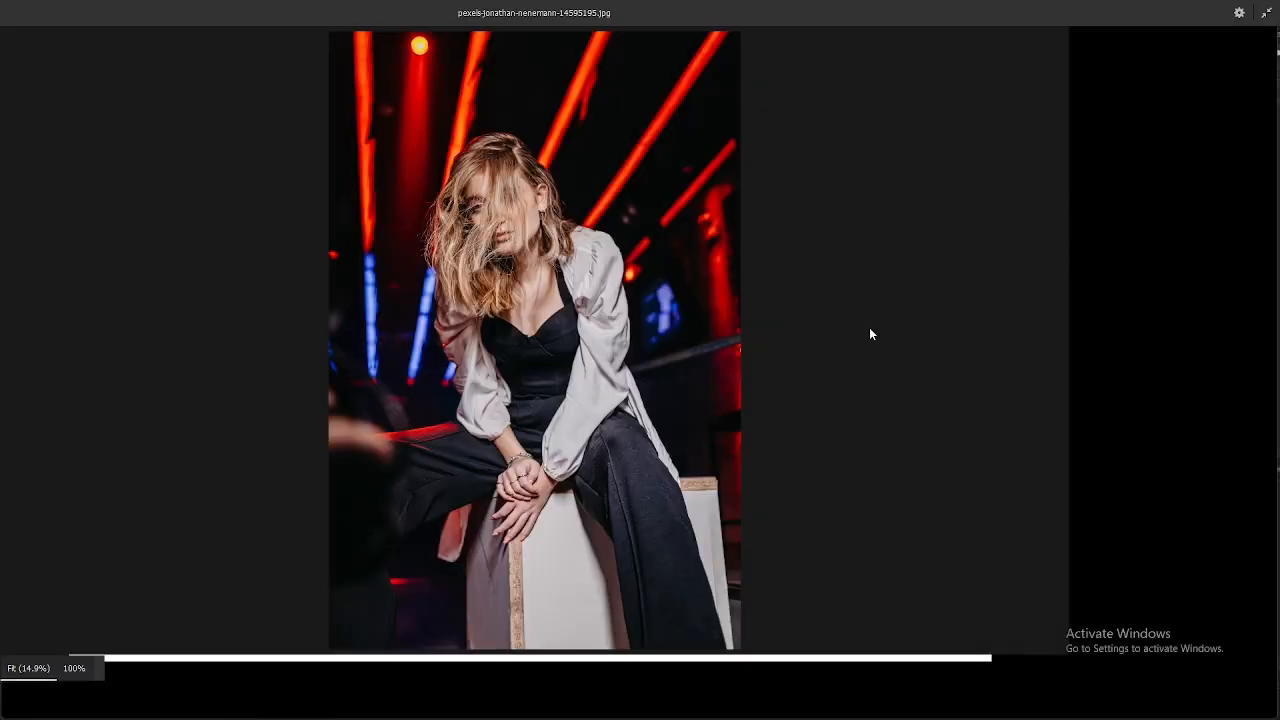
{"action": "left_click", "coordinate": [1266, 133]}
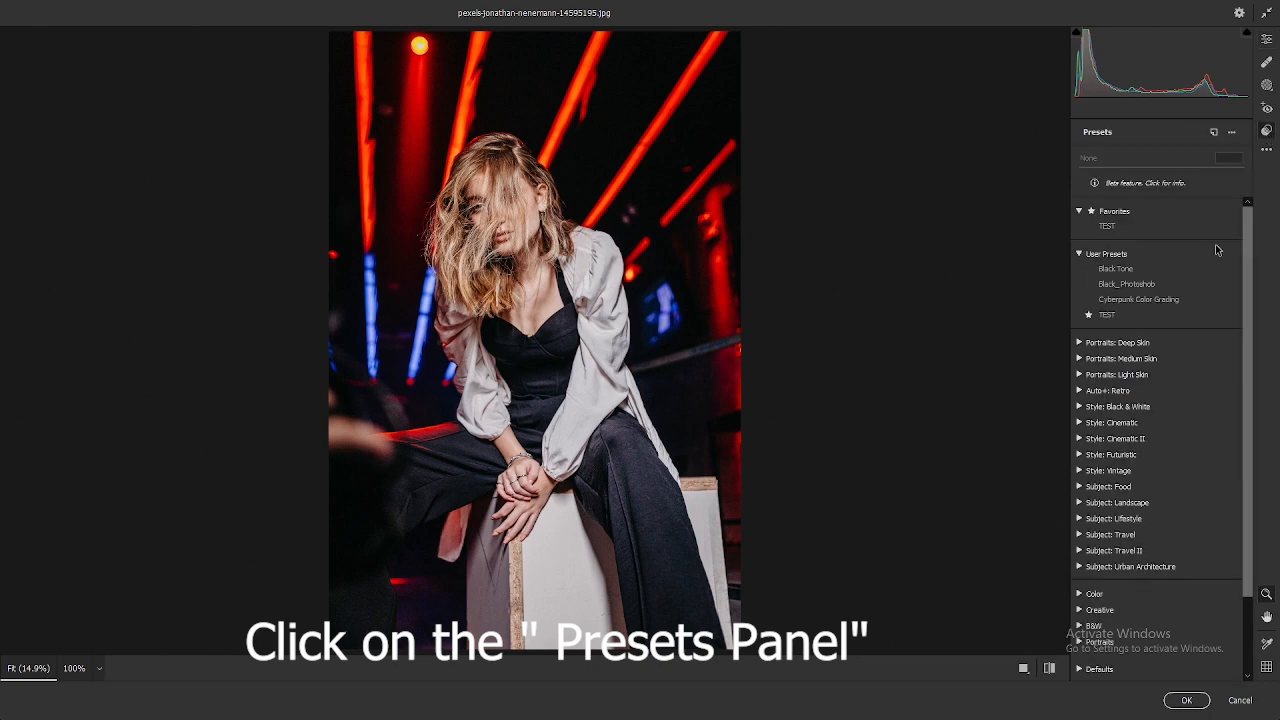
{"action": "left_click", "coordinate": [1146, 300]}
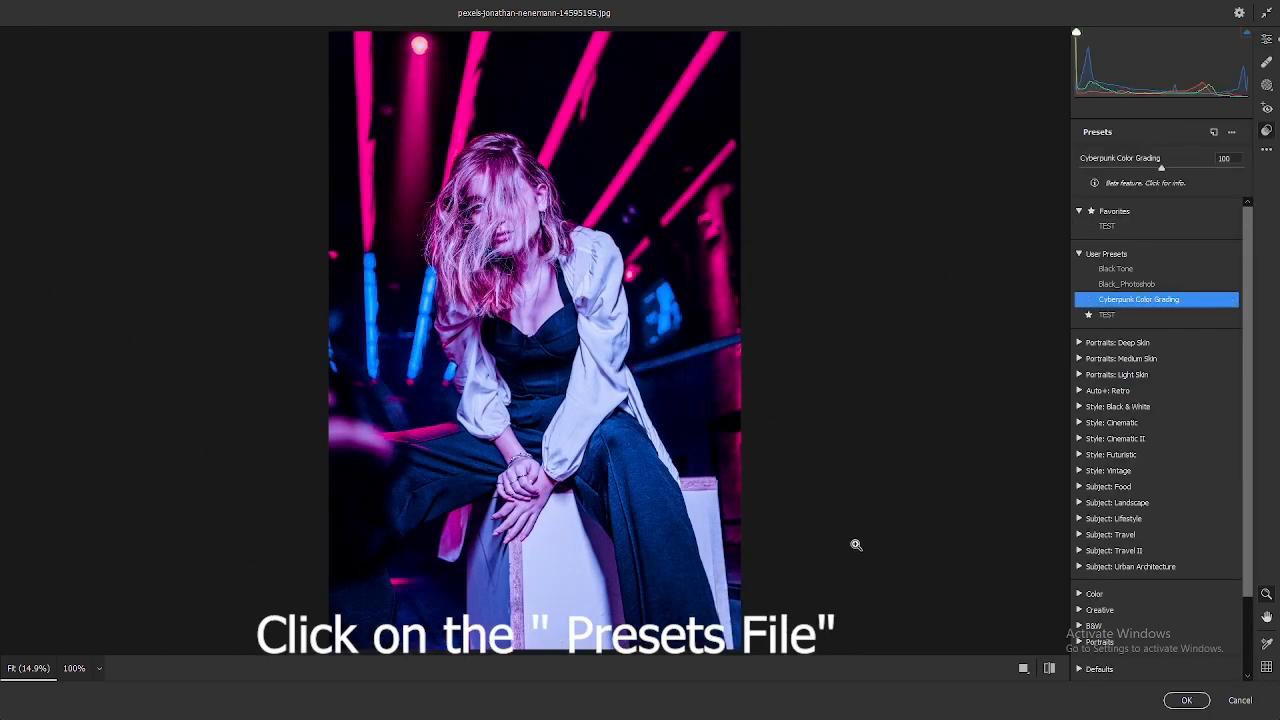
Compare the seated woman photo before and after grading side by side and commit the Camera Raw Filter
{"action": "left_click", "coordinate": [1023, 670]}
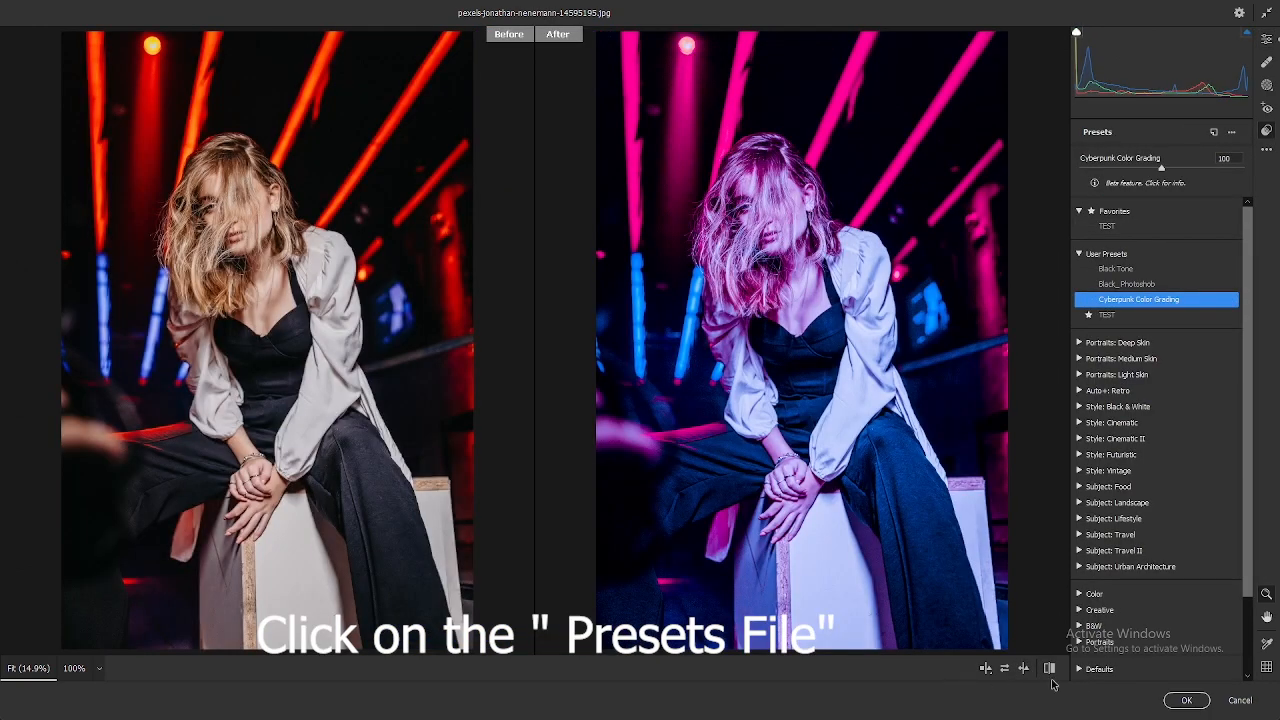
{"action": "left_click", "coordinate": [1050, 668]}
{"action": "left_click", "coordinate": [1050, 668]}
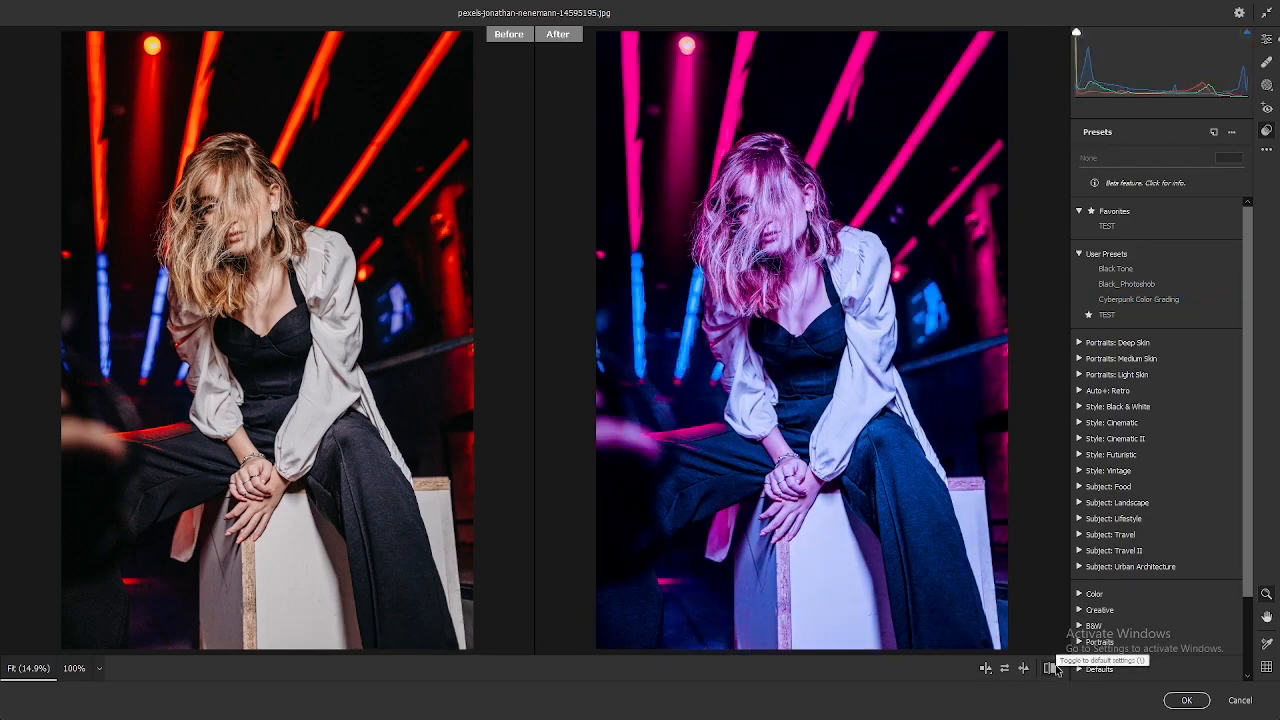
{"action": "left_click", "coordinate": [1240, 700]}
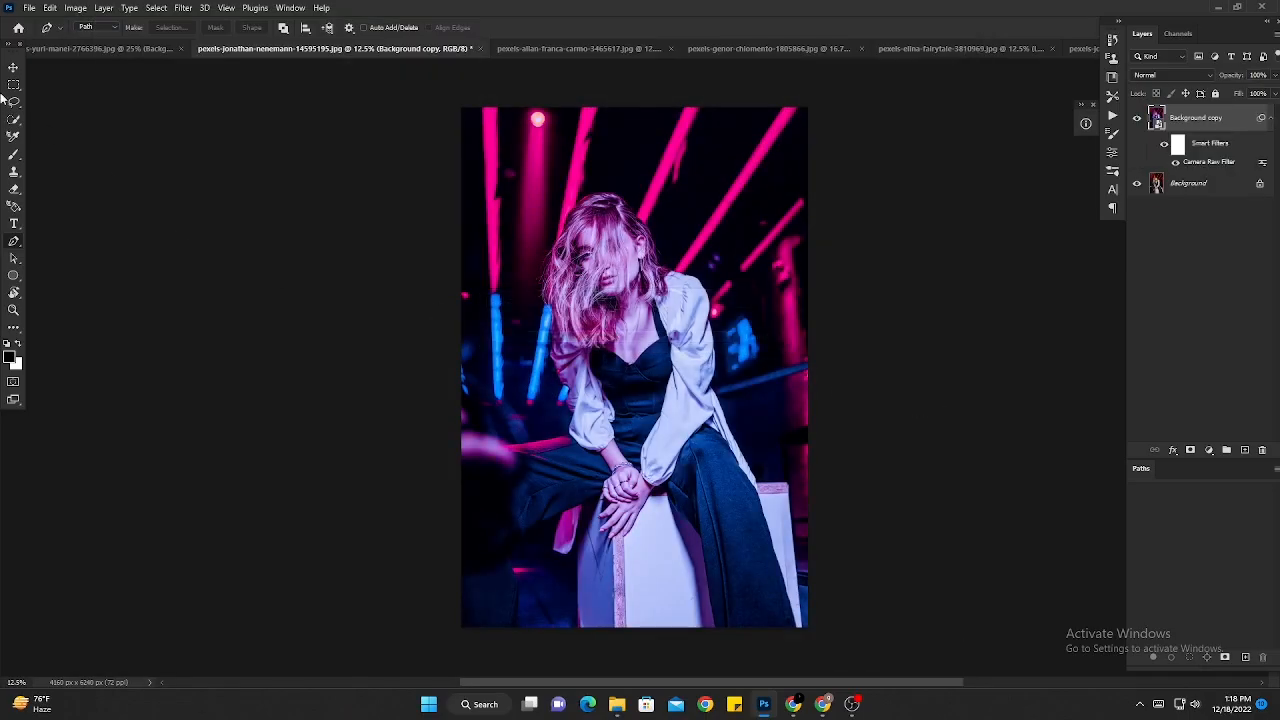
Return to the graded portrait of the reclining woman with glasses and examine the finished look
{"action": "left_click", "coordinate": [71, 50]}
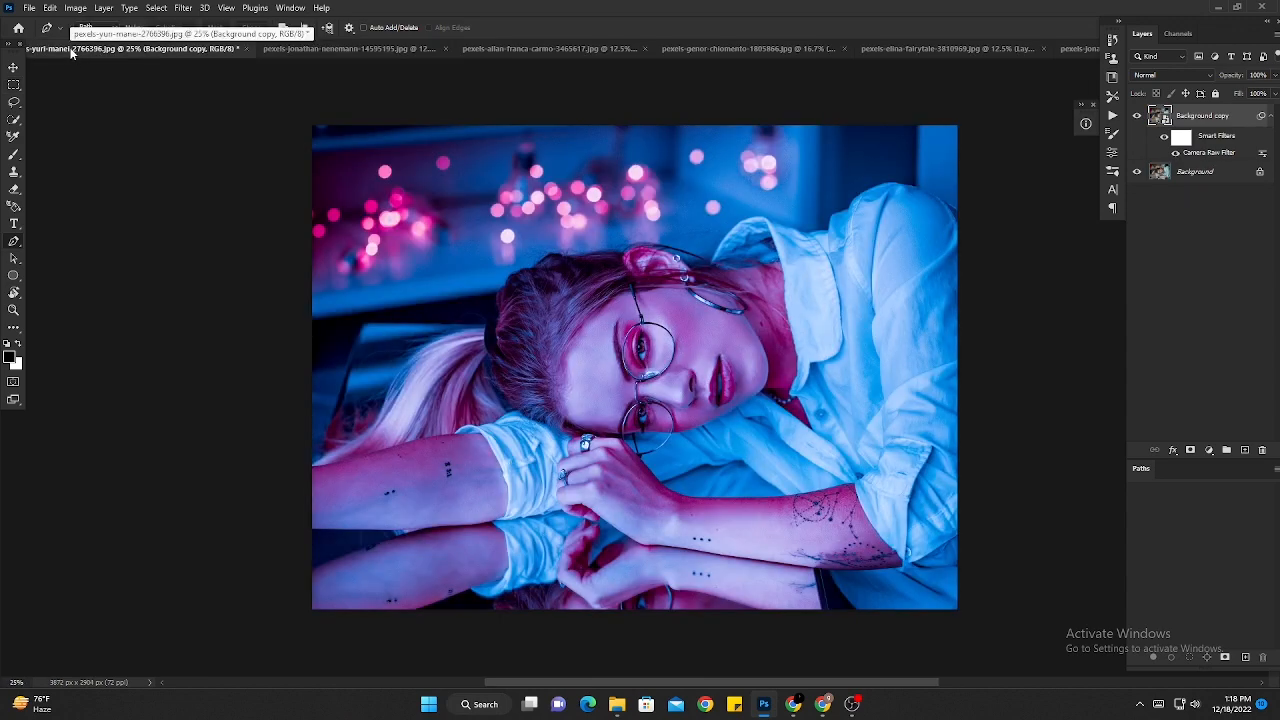
{"action": "scroll", "coordinate": [63, 86], "scroll_direction": "down", "scroll_amount": 5}
{"action": "scroll", "coordinate": [246, 131], "scroll_direction": "up", "scroll_amount": 7}
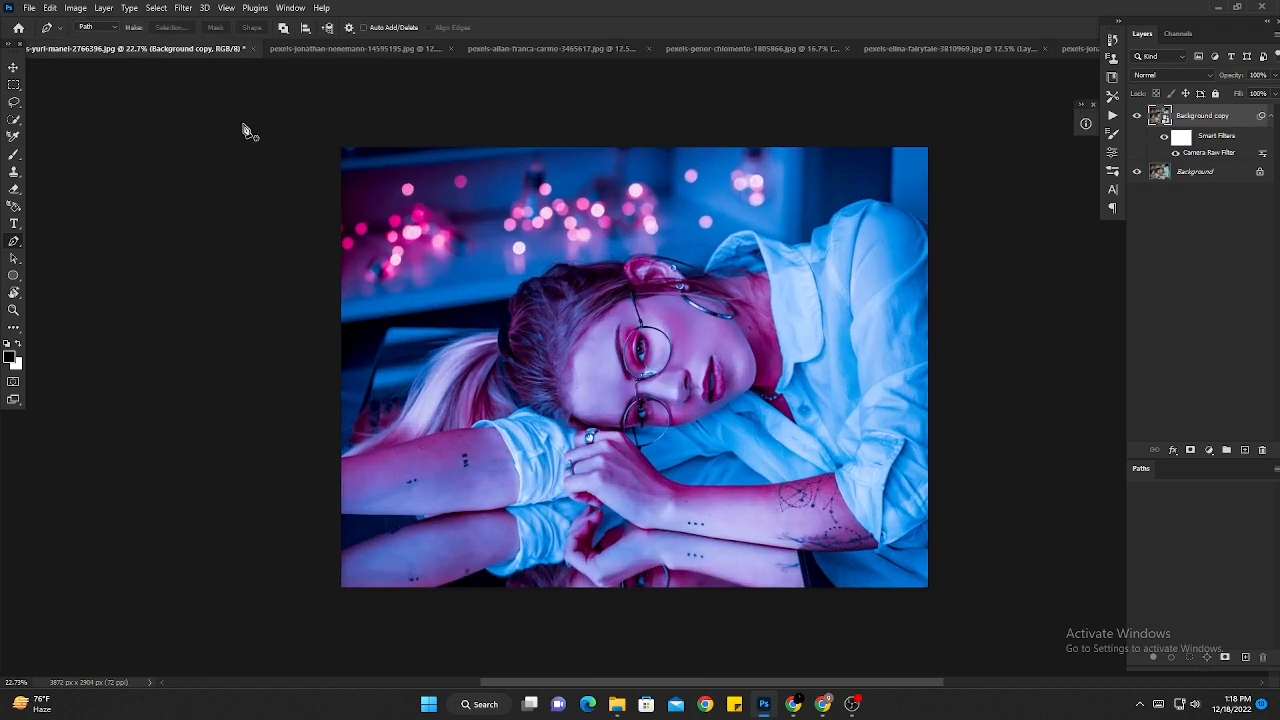
{"action": "scroll", "coordinate": [485, 232], "scroll_direction": "down", "scroll_amount": 1}
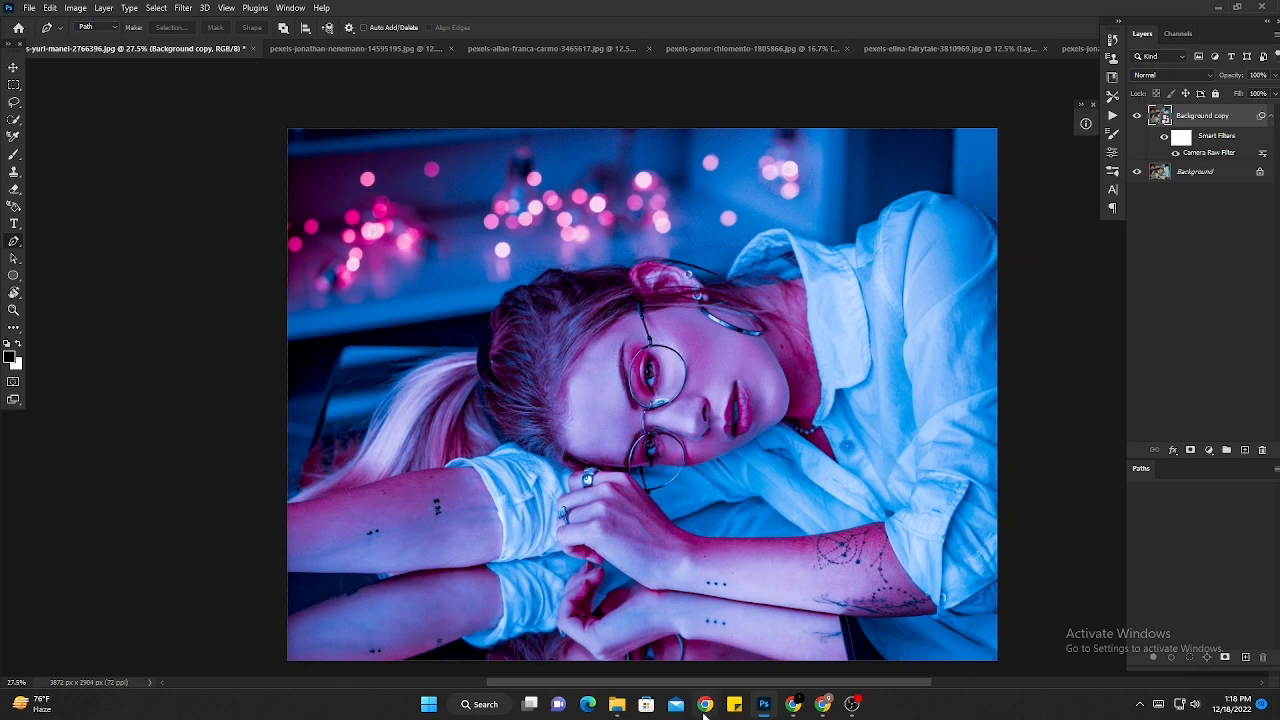
{"action": "left_click", "coordinate": [852, 708]}
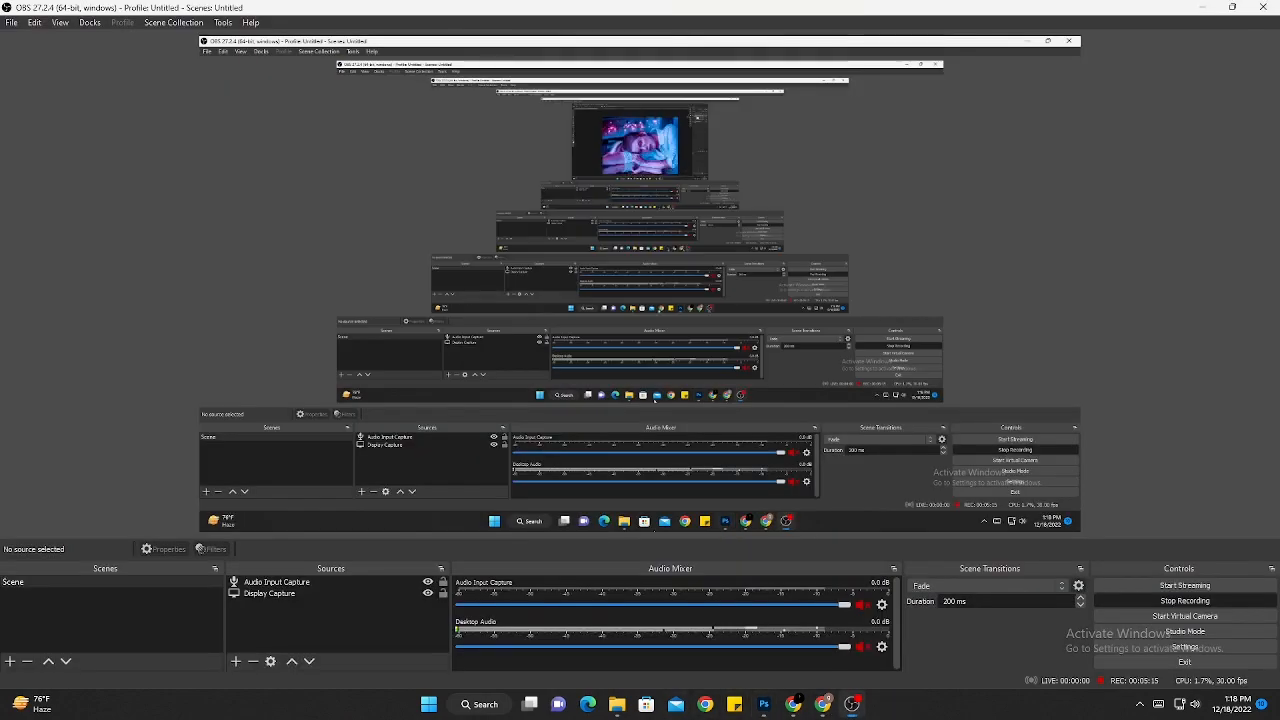